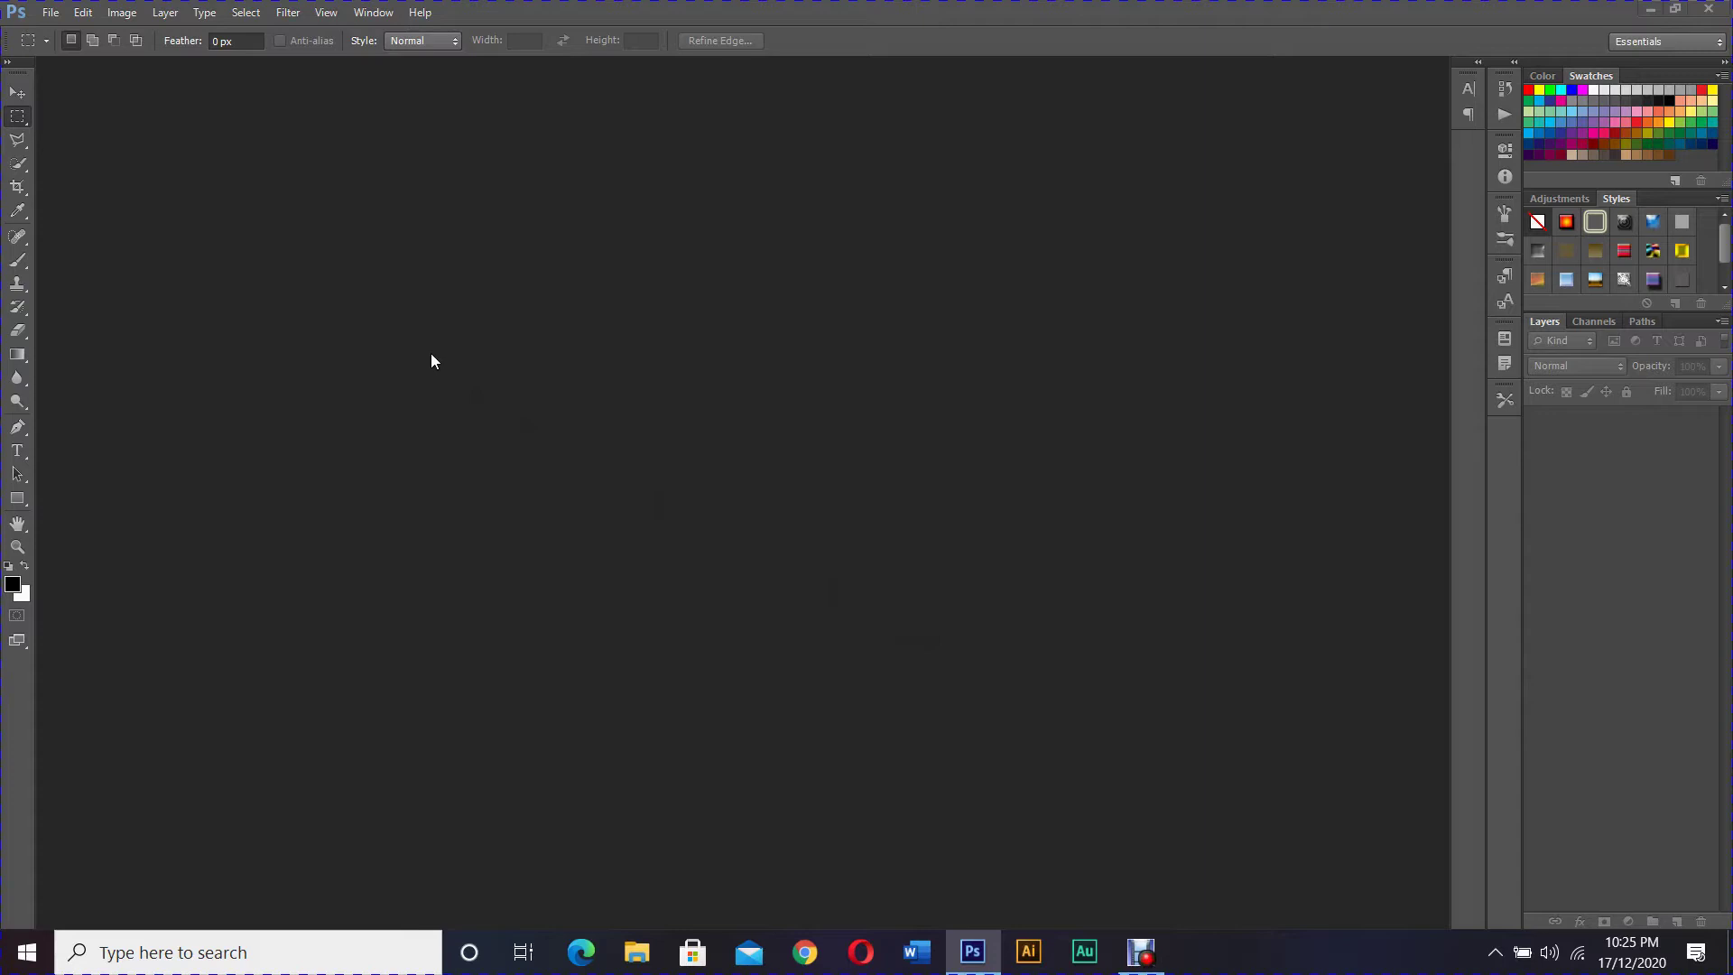
# Open the street photo 0001 merge.jpg showing the woman on the autumn sidewalk.
pyautogui.click(53, 17)
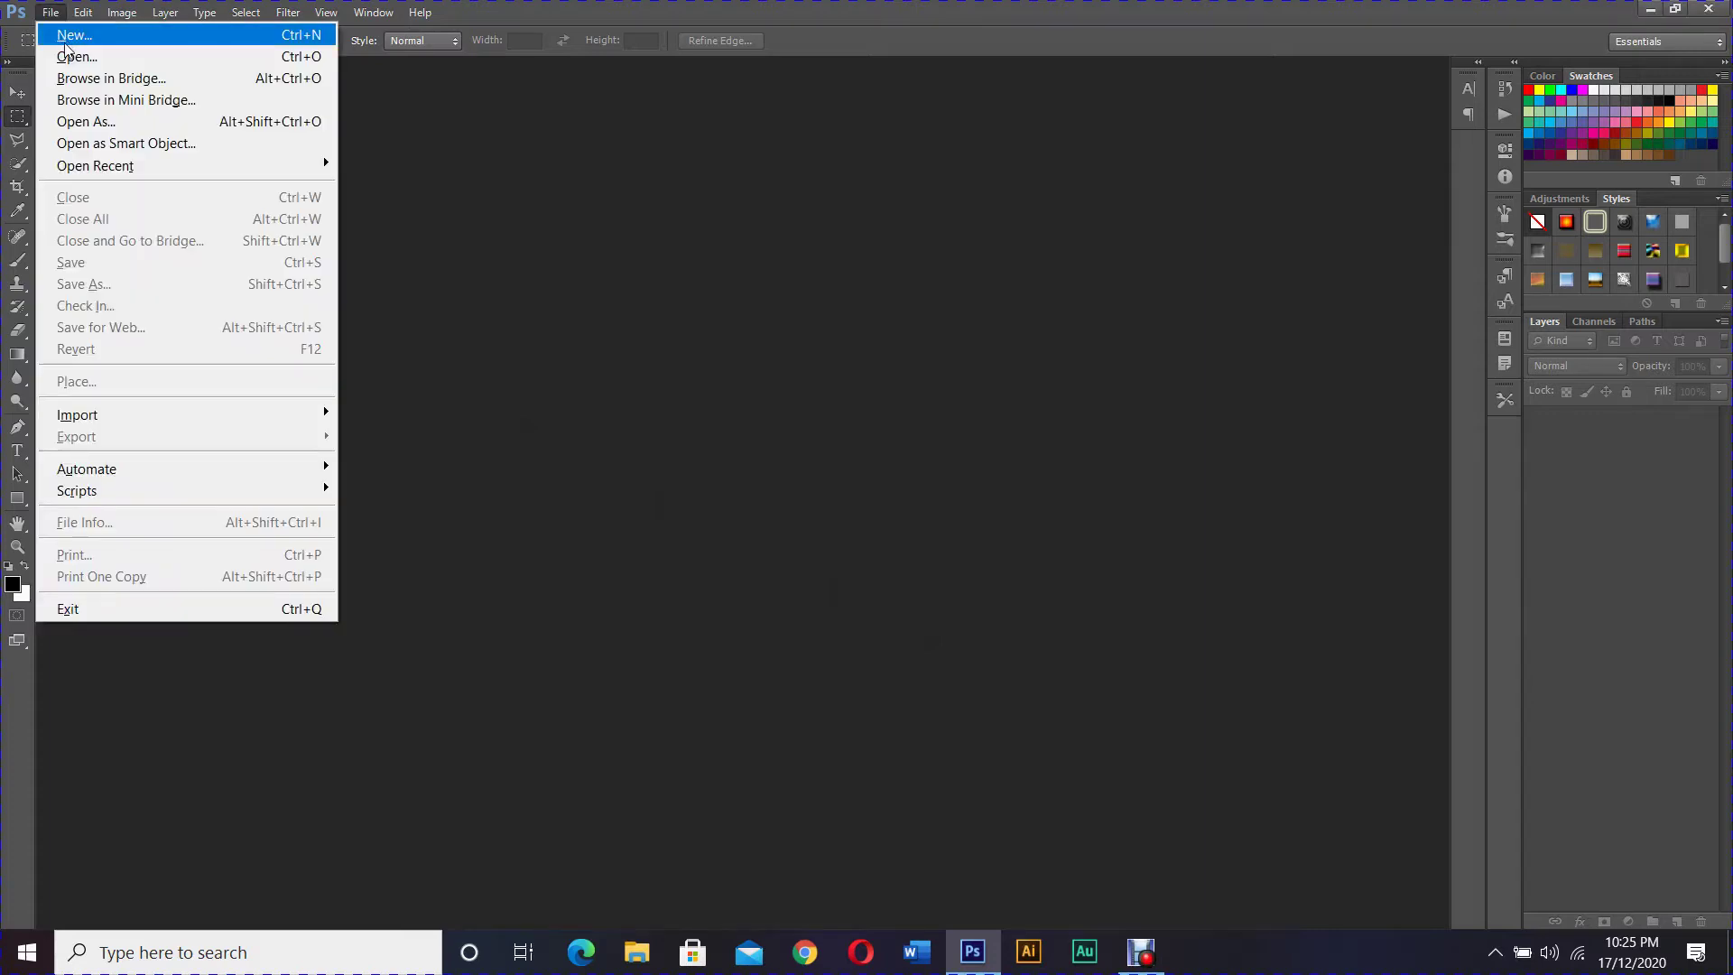
pyautogui.click(68, 54)
pyautogui.click(870, 317)
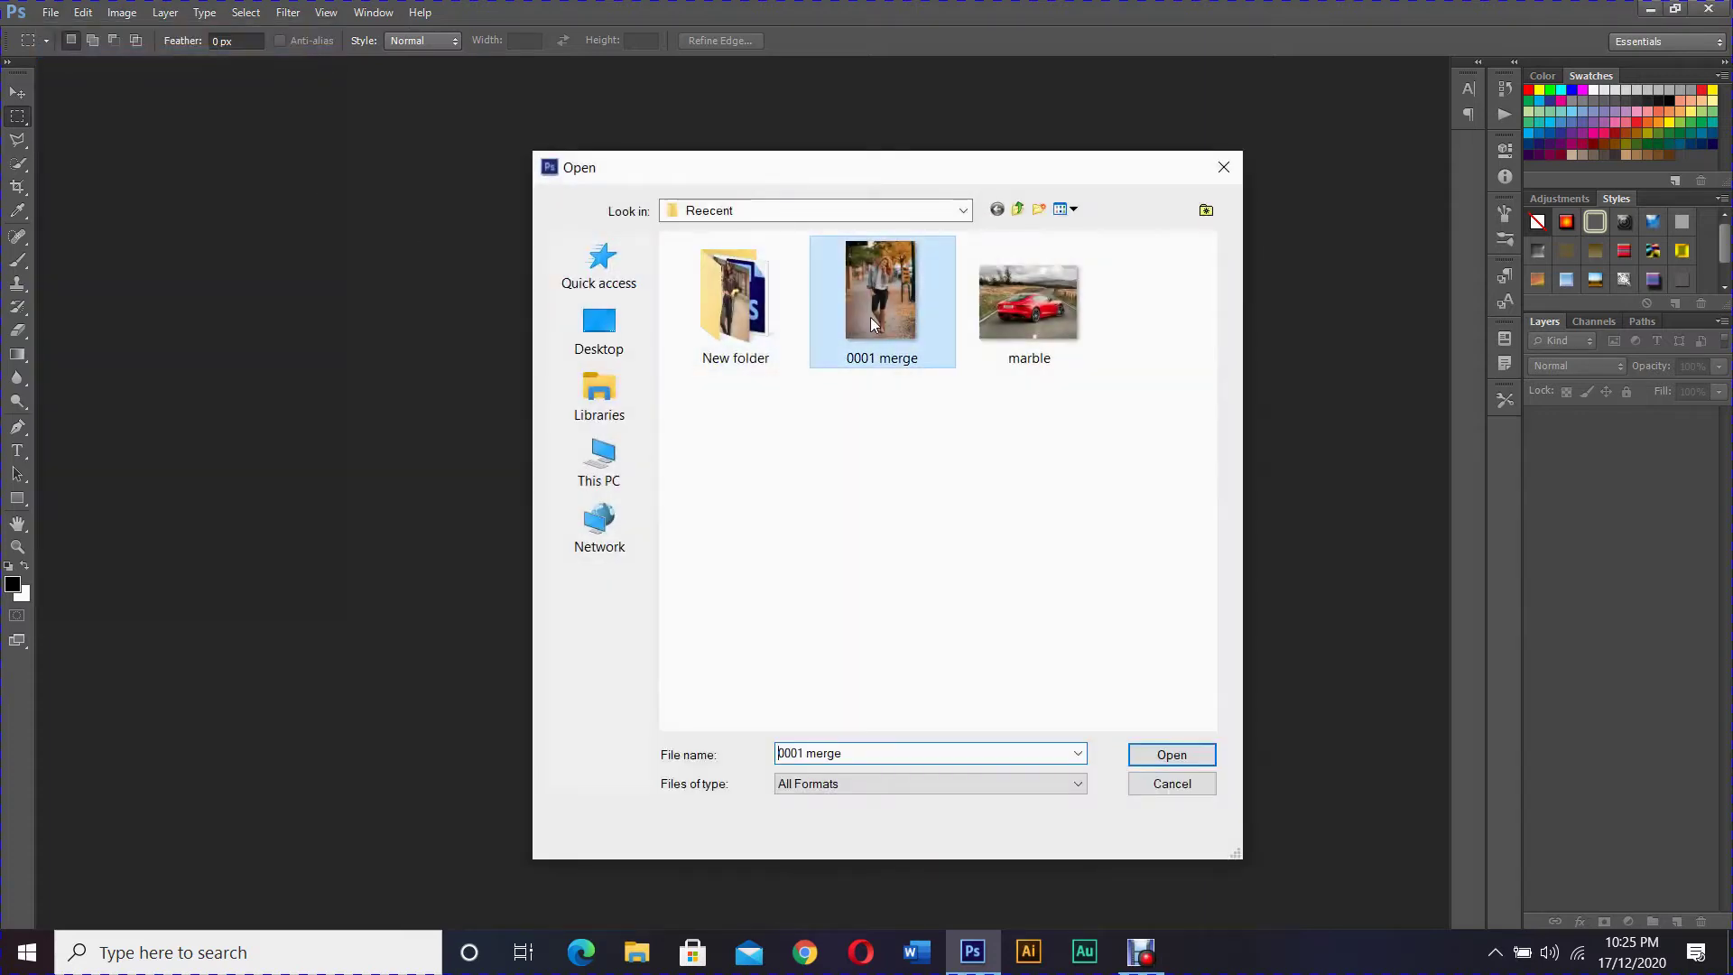
pyautogui.click(1194, 760)
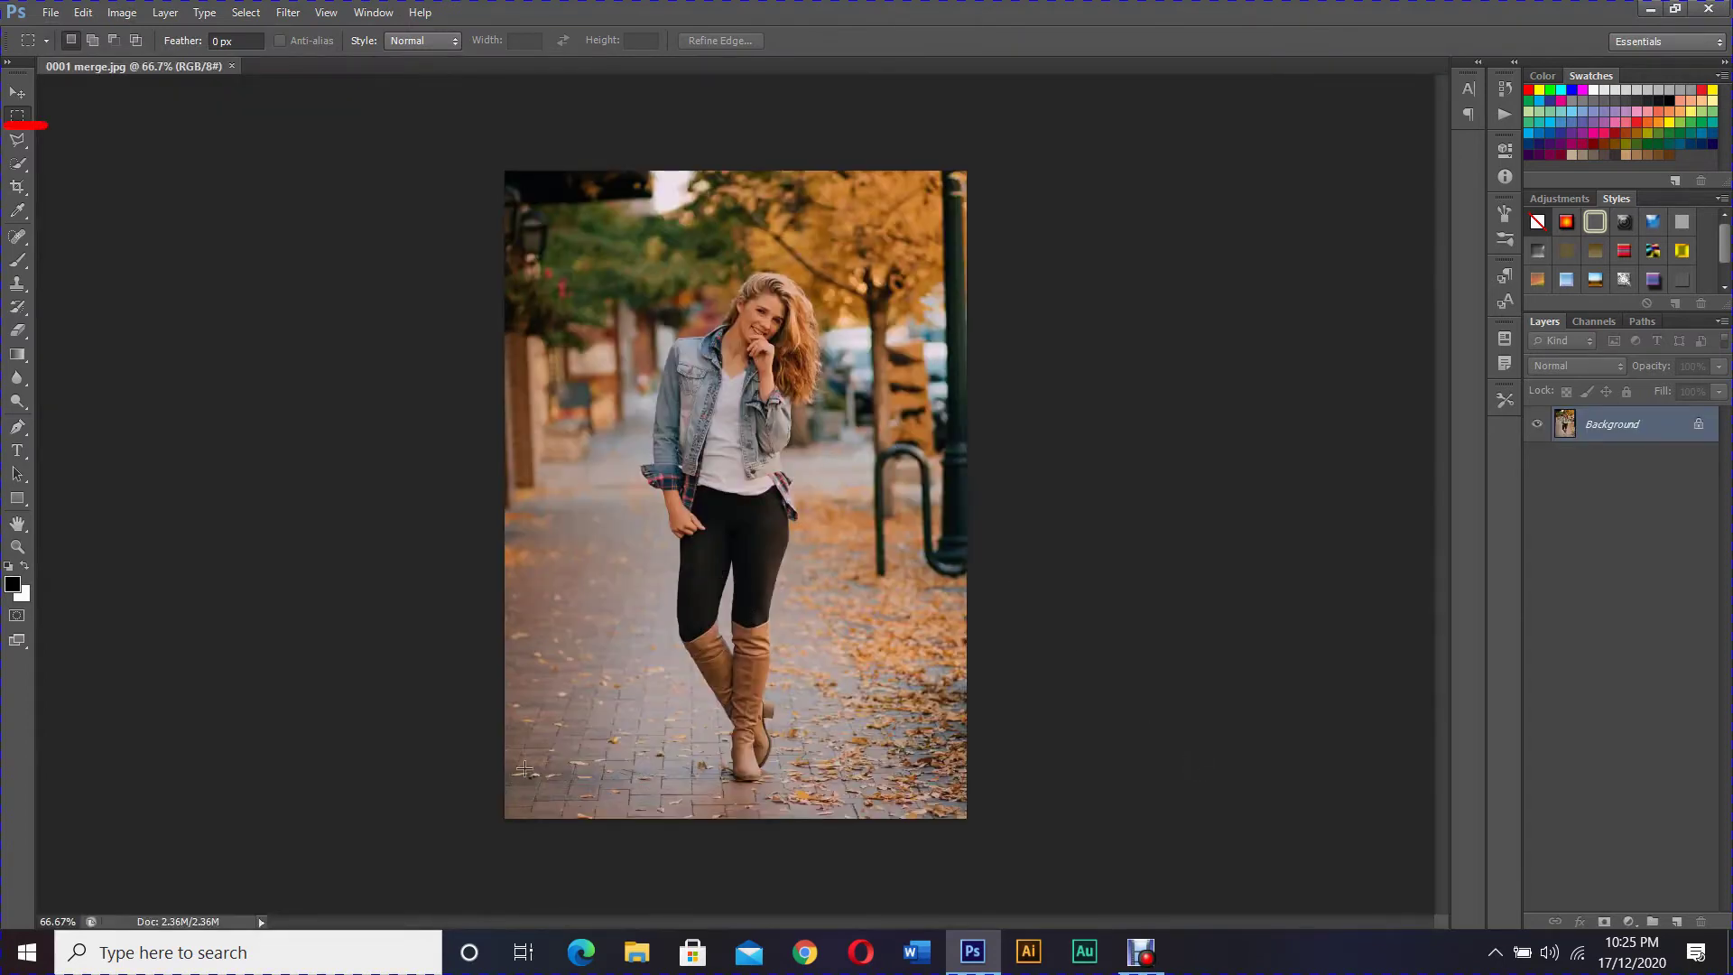
# Switch to the Polygonal Lasso Tool and zoom the photo to 200%.
pyautogui.moveTo(18, 140); pyautogui.dragTo(132, 155)
pyautogui.click(131, 155)
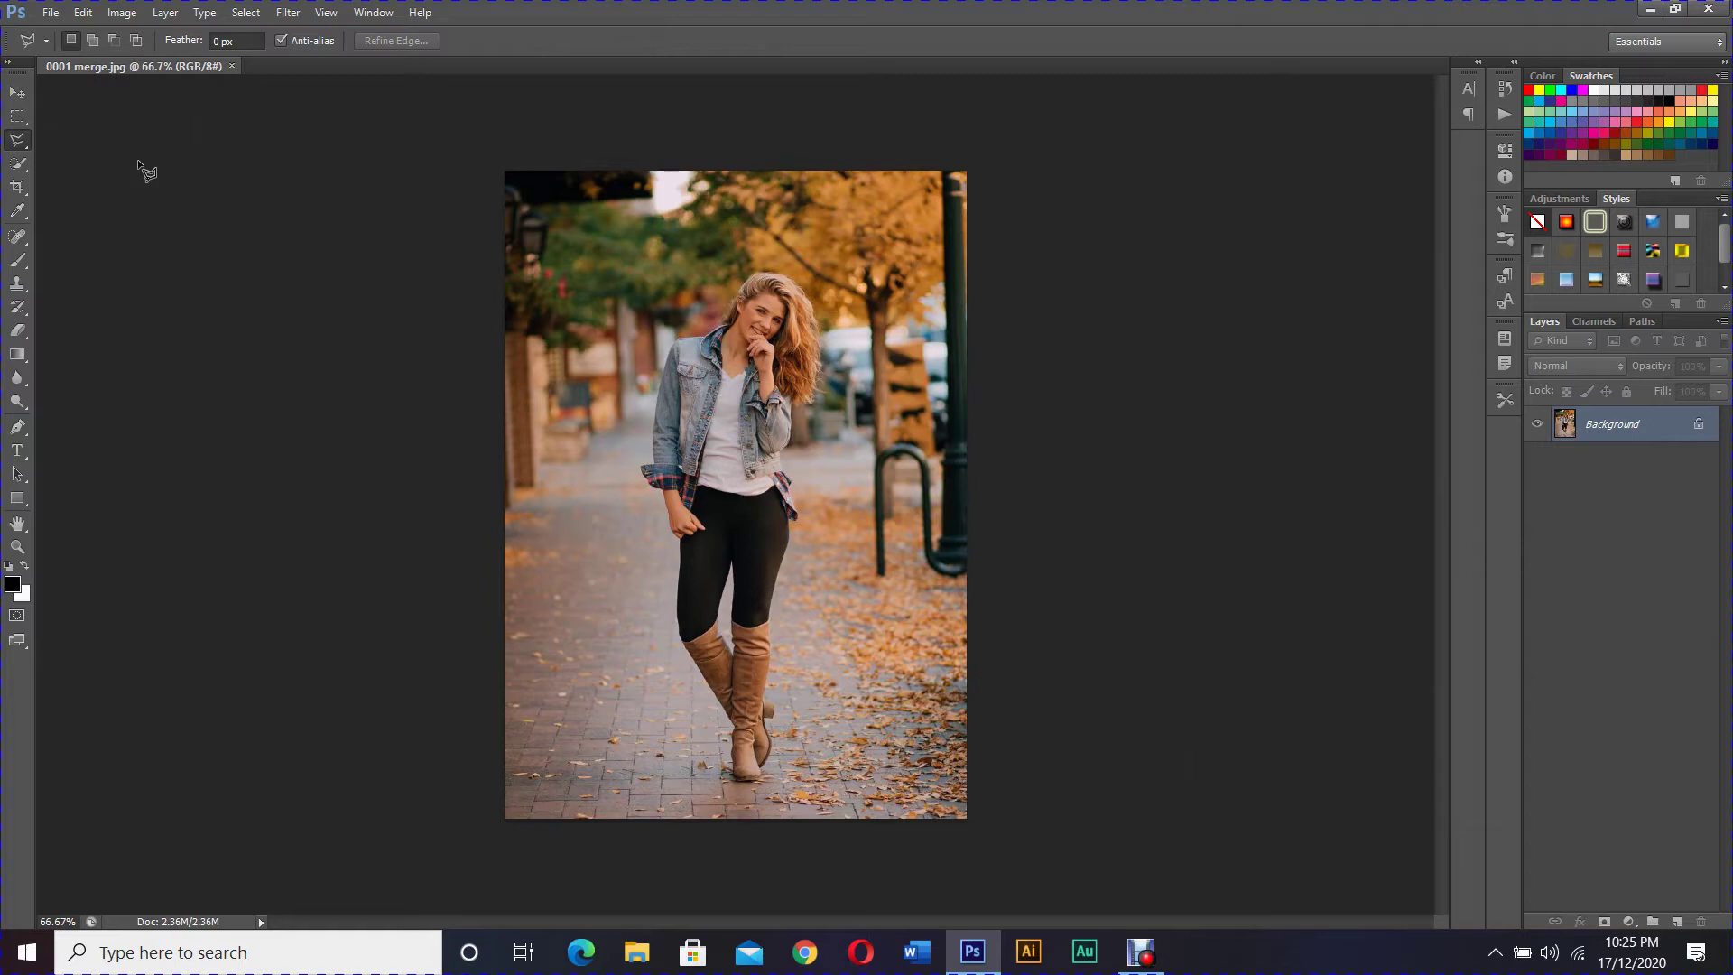
pyautogui.hotkey('ctrl', '+')
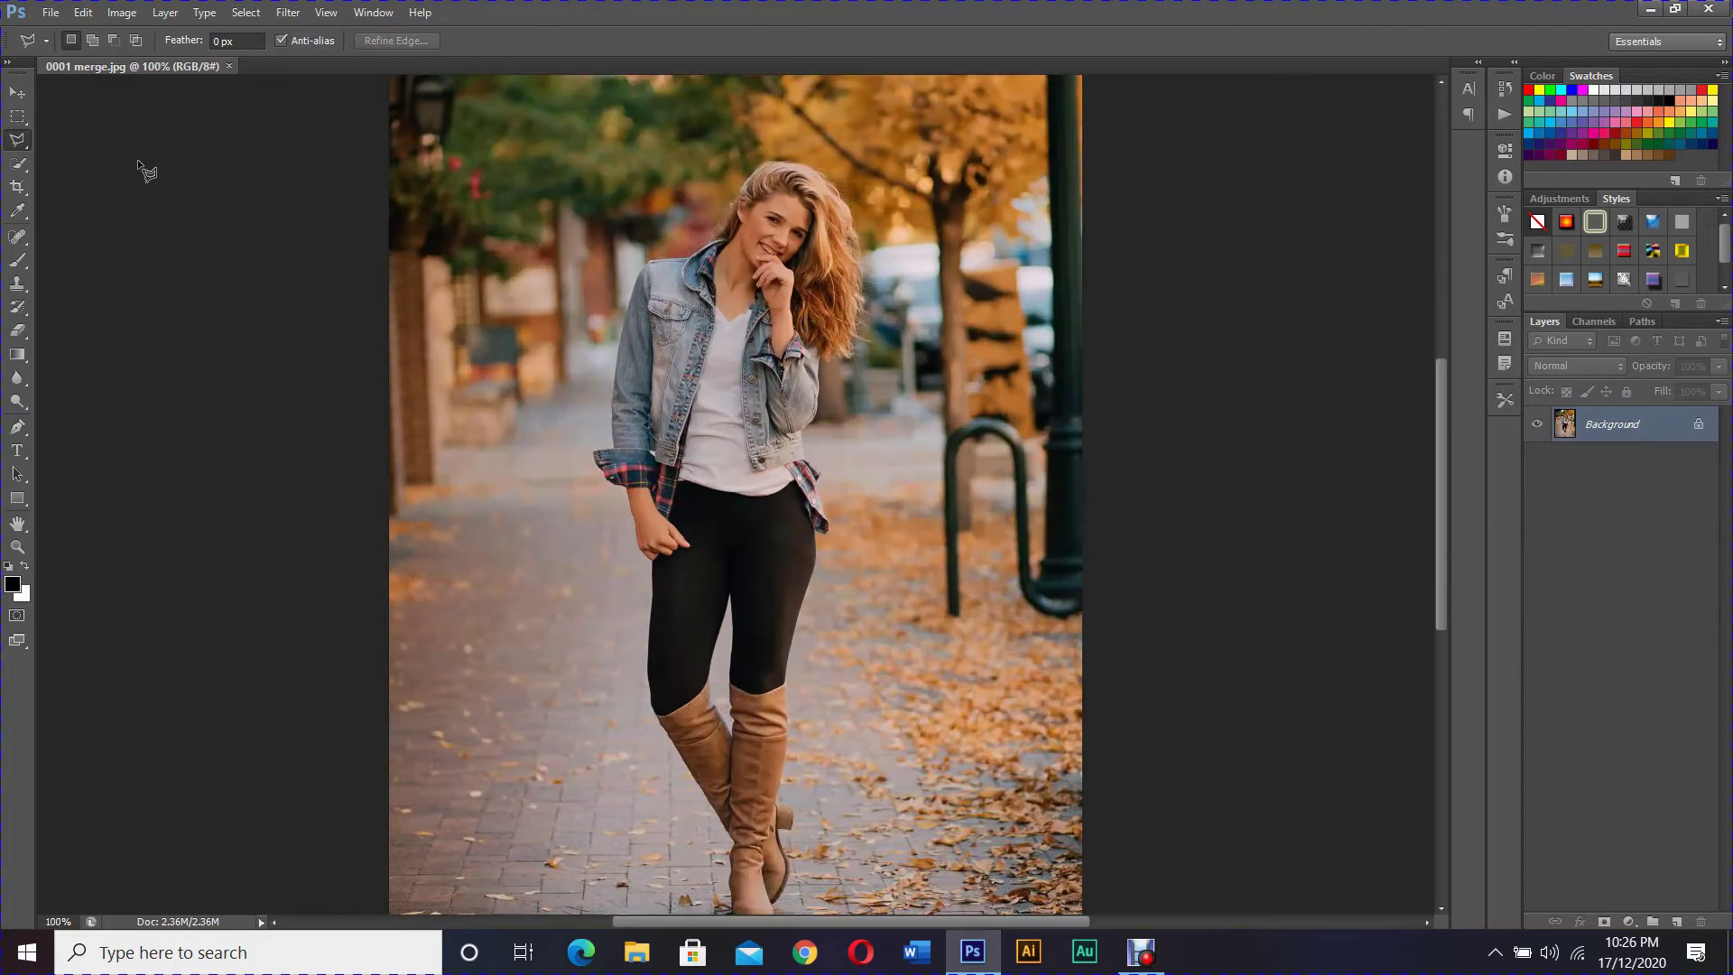
pyautogui.hotkey('ctrl', '+')
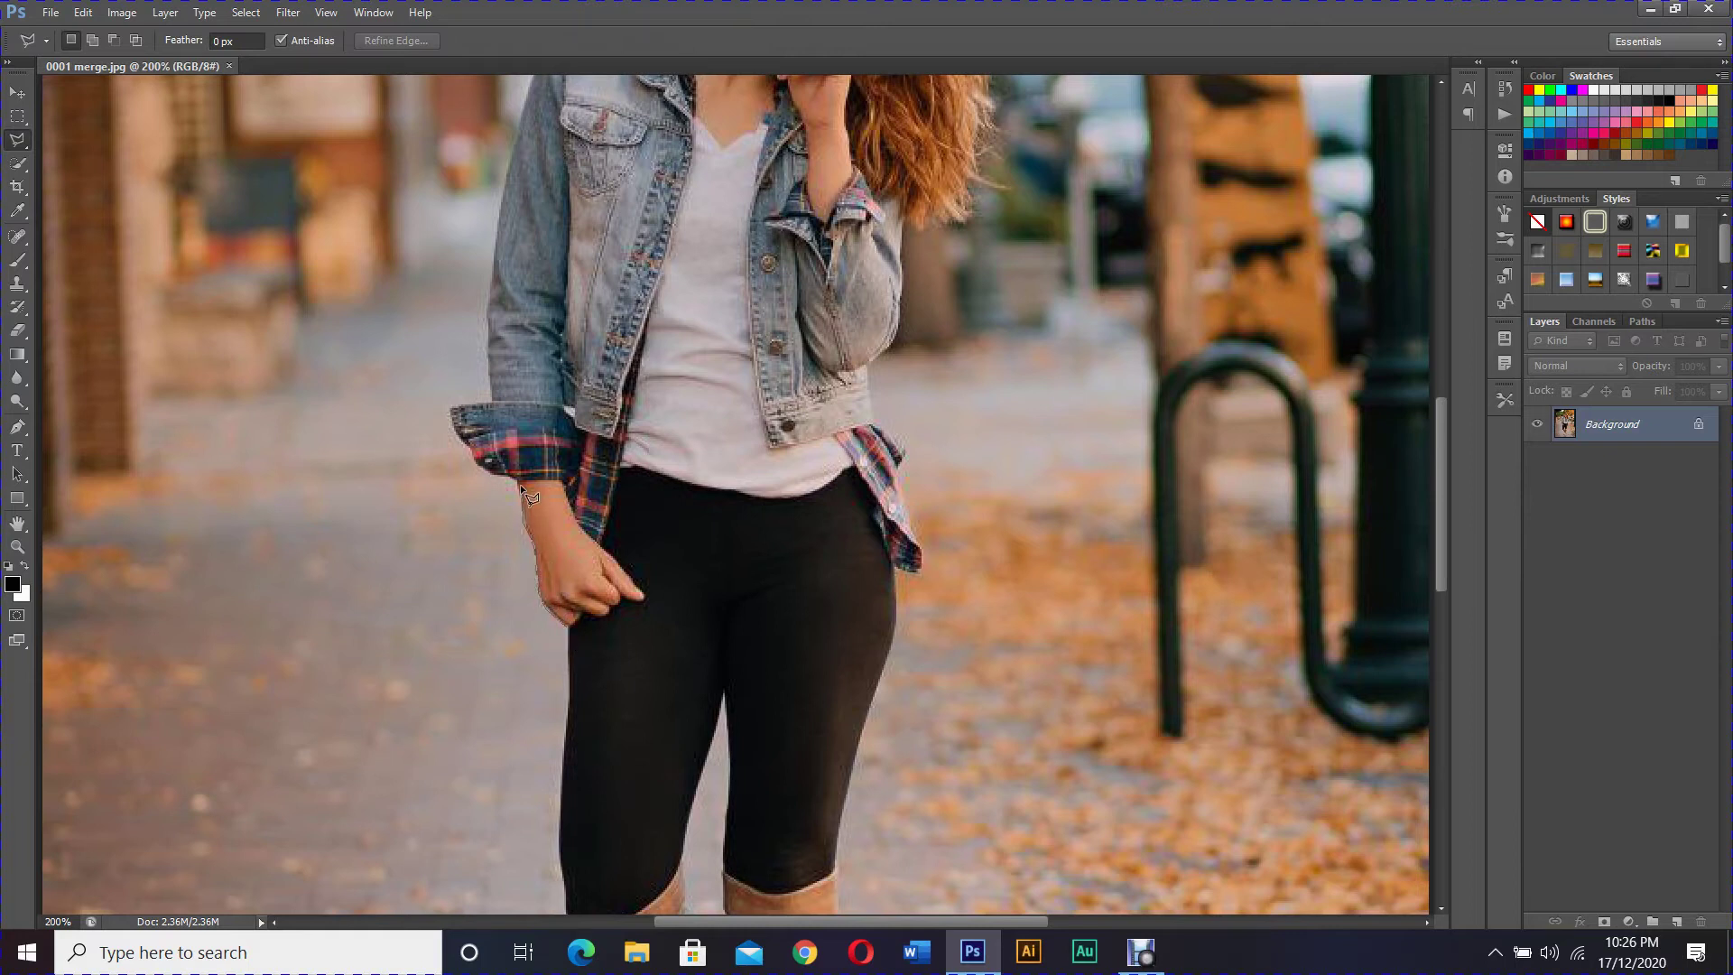
# Start the outline at the jacket cuff and trace toward the hair, removing a misplaced point.
pyautogui.click(488, 472)
pyautogui.click(451, 405)
pyautogui.scroll(3, 496, 219)
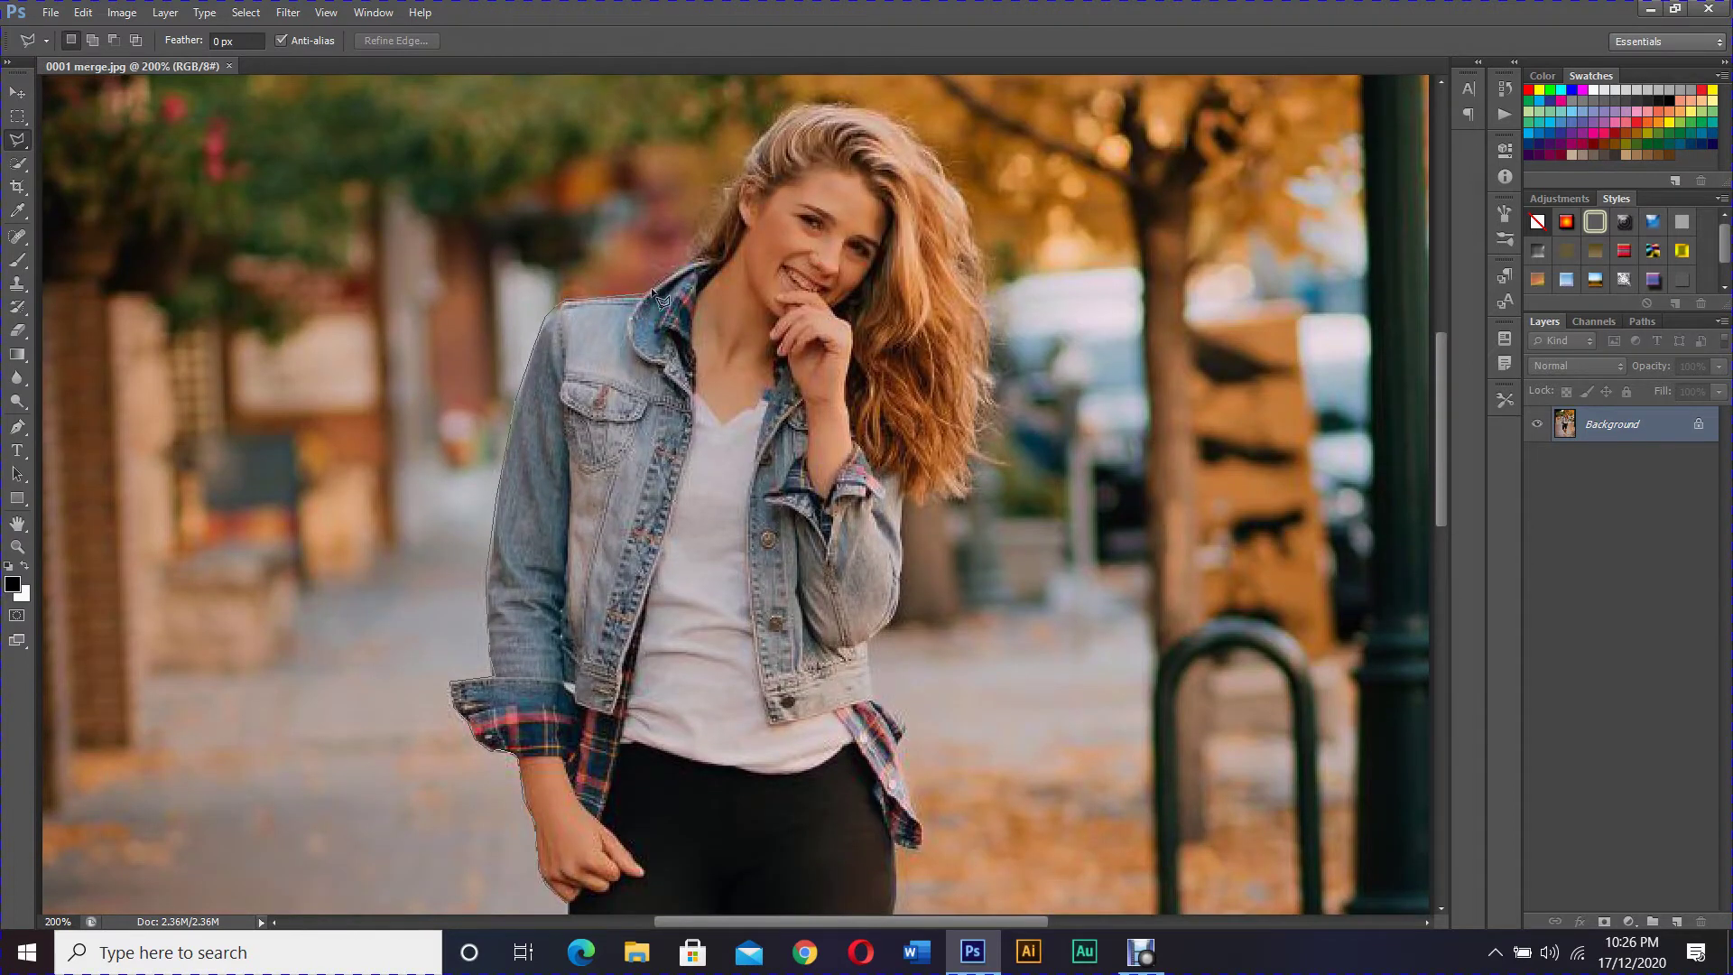
pyautogui.click(694, 240)
pyautogui.press('Delete')
# Continue the outline down the leg, around the boot sole and heel, and back up the boot.
pyautogui.scroll(-4, 917, 852)
pyautogui.click(858, 750)
pyautogui.scroll(-2, 857, 750)
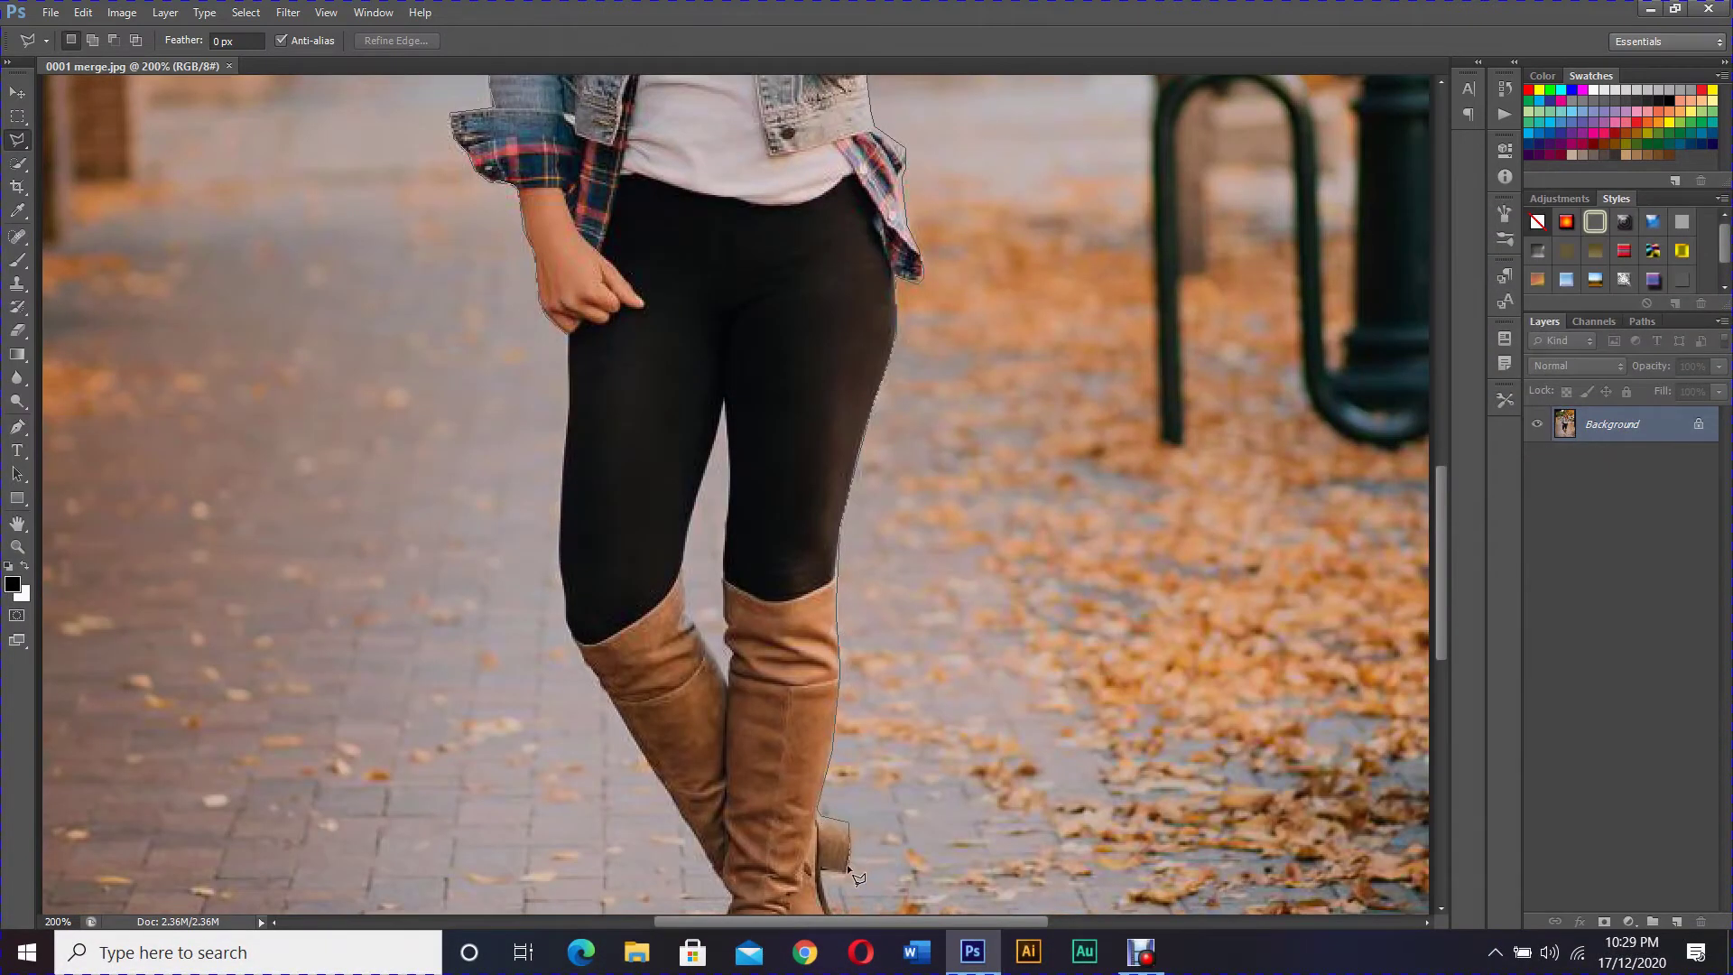
pyautogui.click(817, 874)
pyautogui.scroll(-2, 853, 713)
pyautogui.click(816, 812)
pyautogui.click(776, 825)
pyautogui.click(733, 817)
pyautogui.click(726, 758)
pyautogui.click(730, 666)
pyautogui.click(570, 405)
pyautogui.scroll(2, 573, 379)
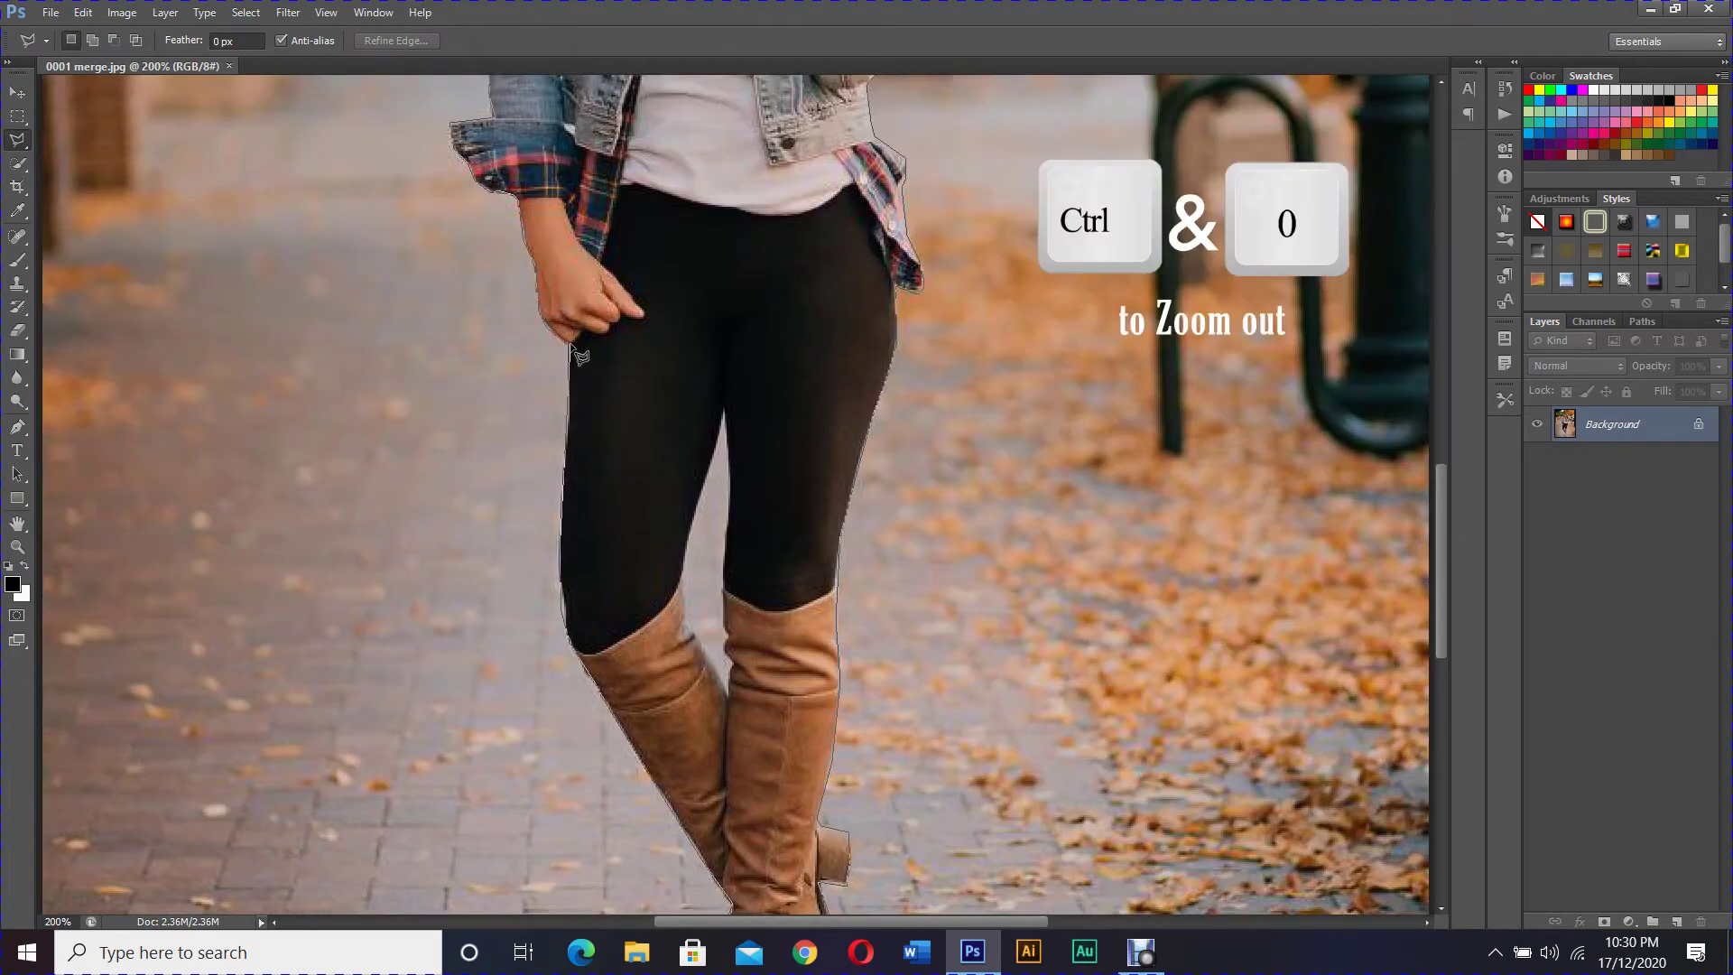
# Close the lasso outline into a selection around the woman and fit the image on screen.
pyautogui.doubleClick(571, 347)
pyautogui.scroll(2, 938, 426)
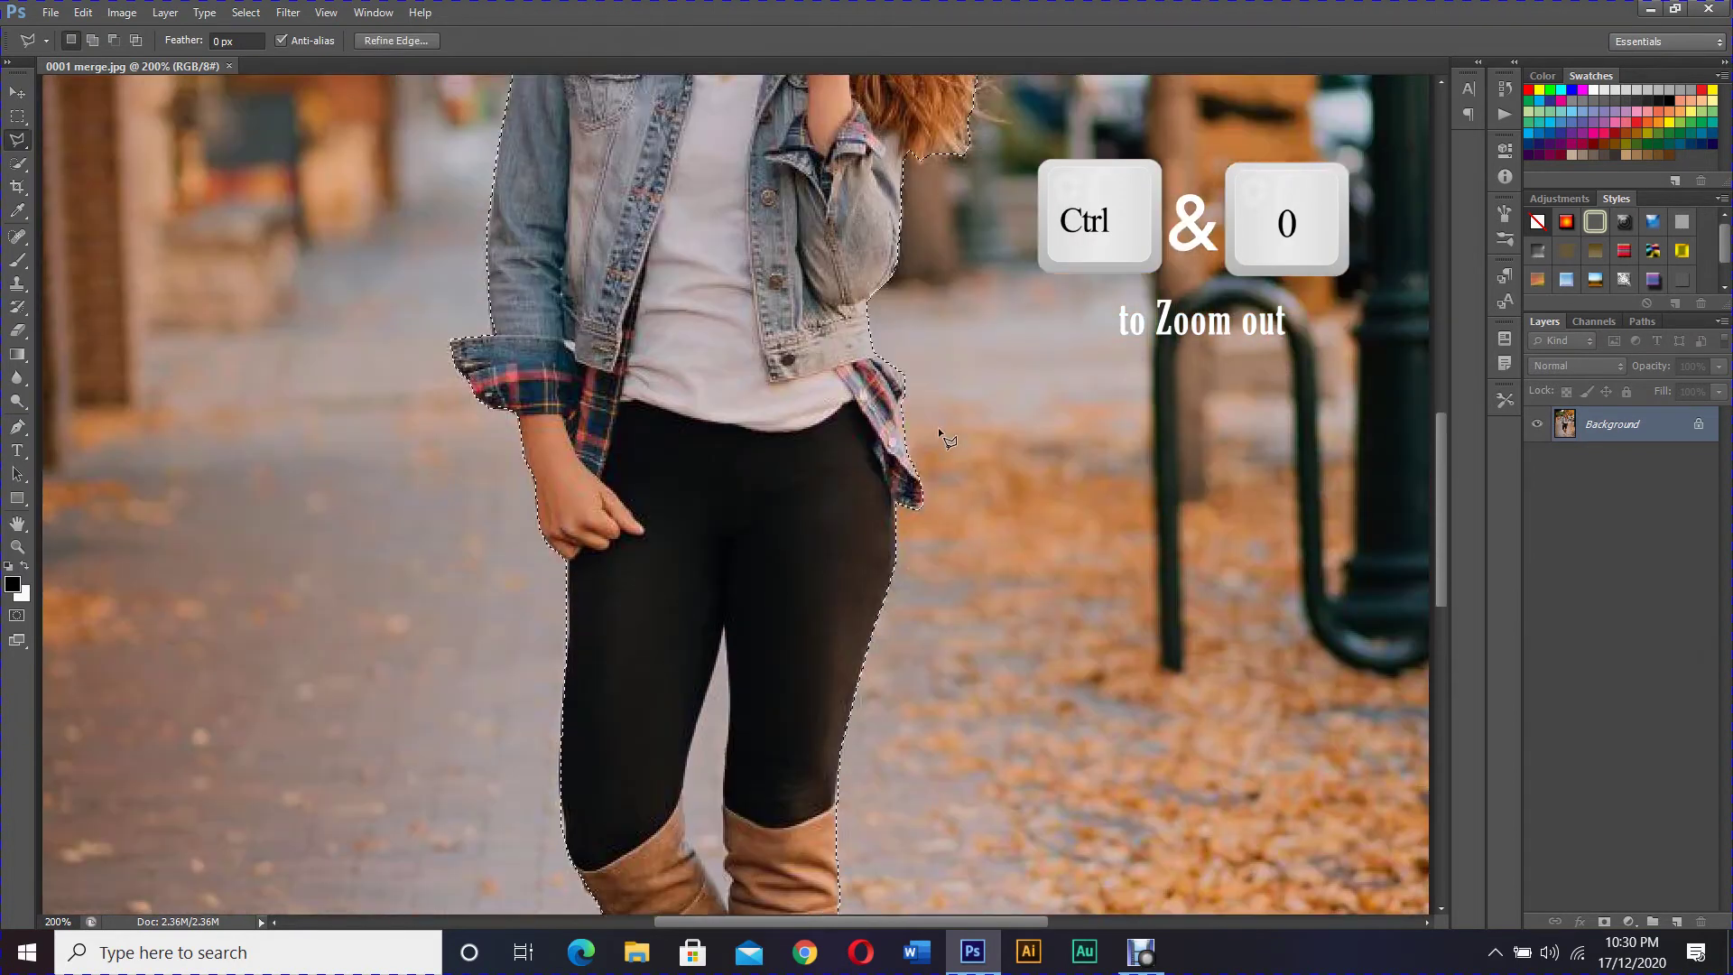
pyautogui.hotkey('ctrl', '0')
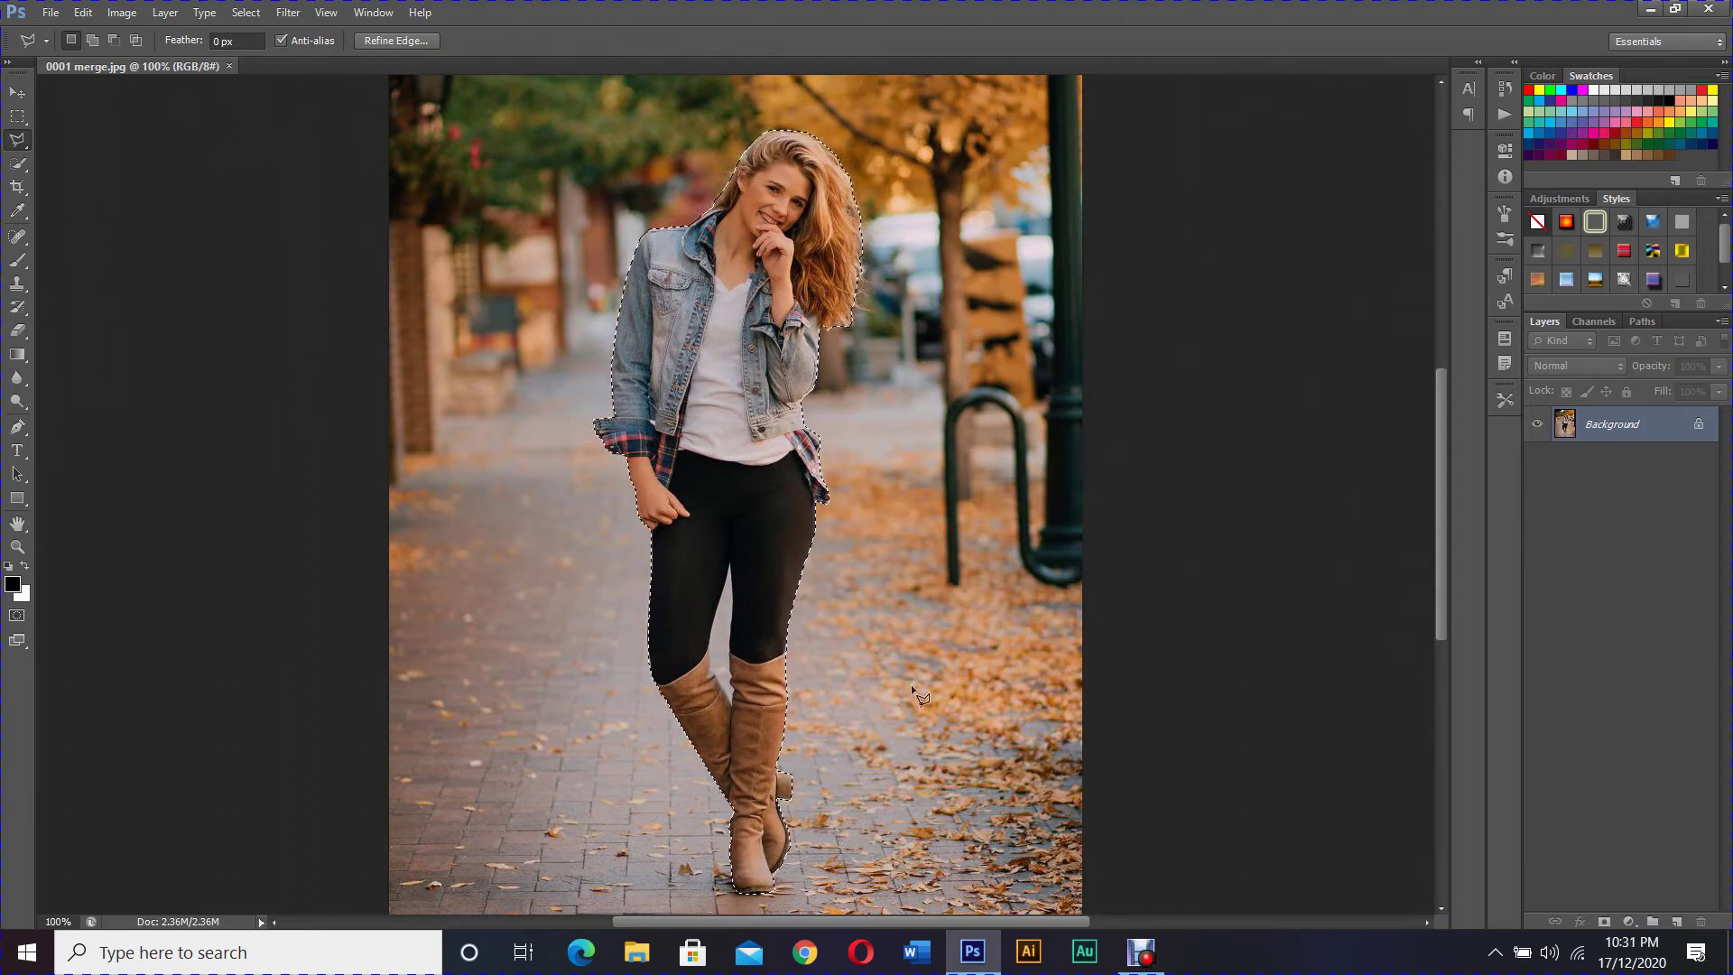
# Open Refine Edge for the selection and brush over the hair edges at the crown and sides.
pyautogui.rightClick(894, 410)
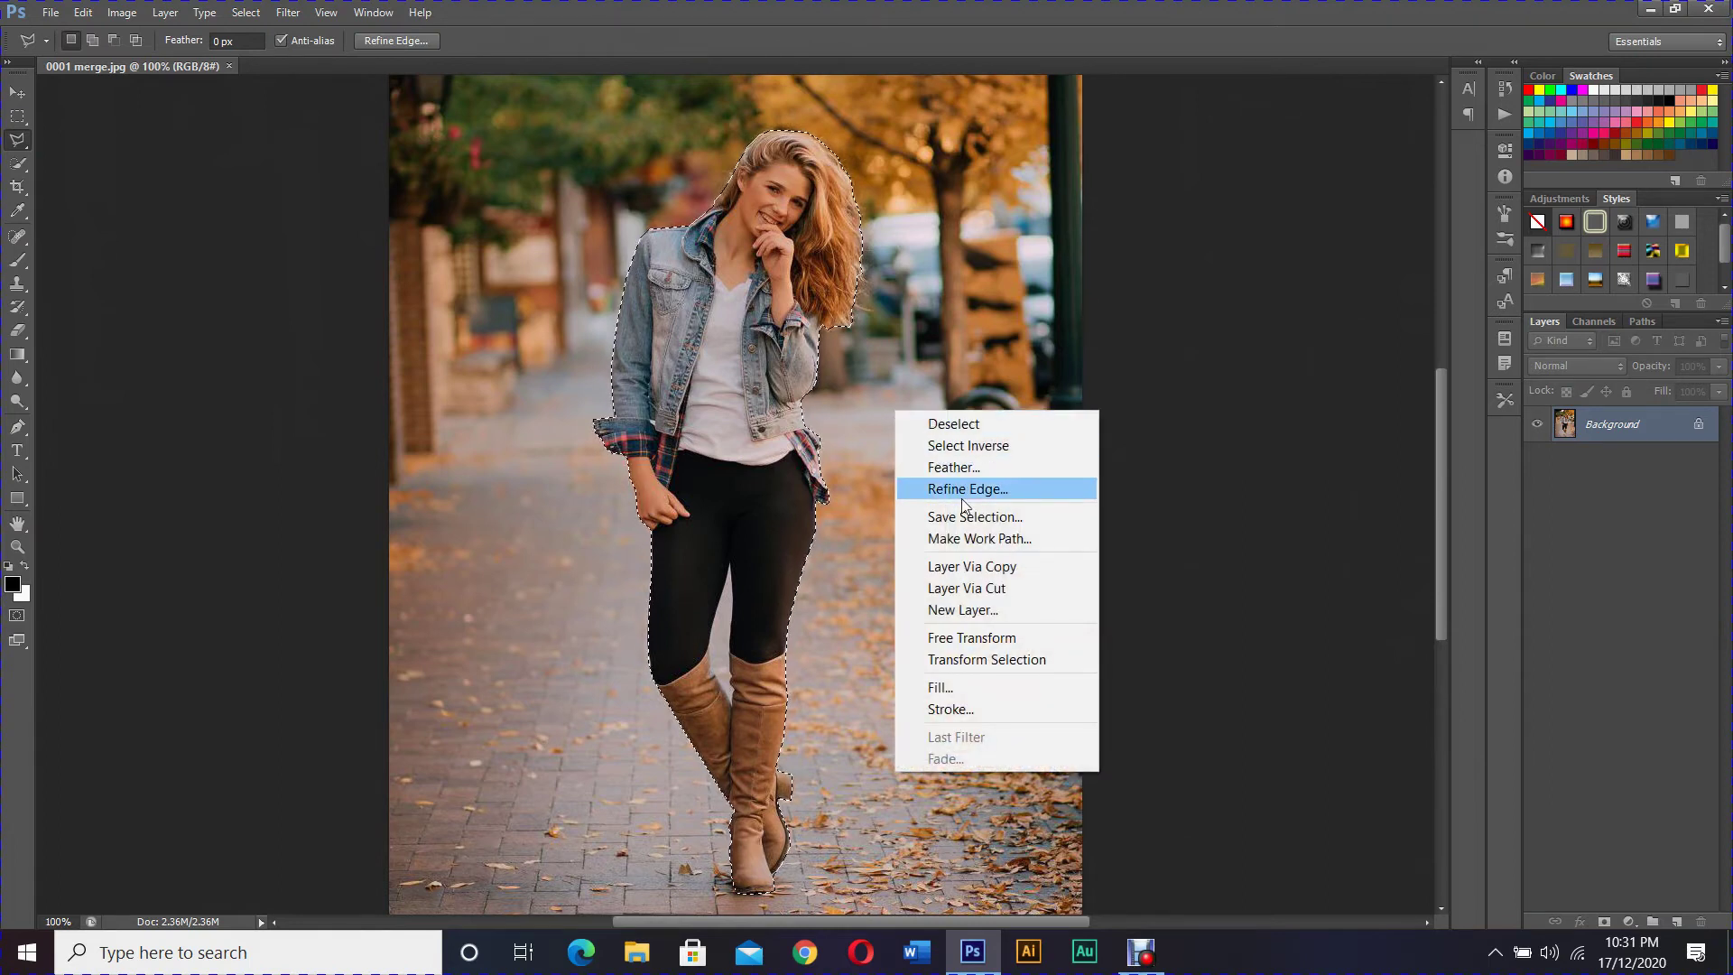
pyautogui.click(961, 492)
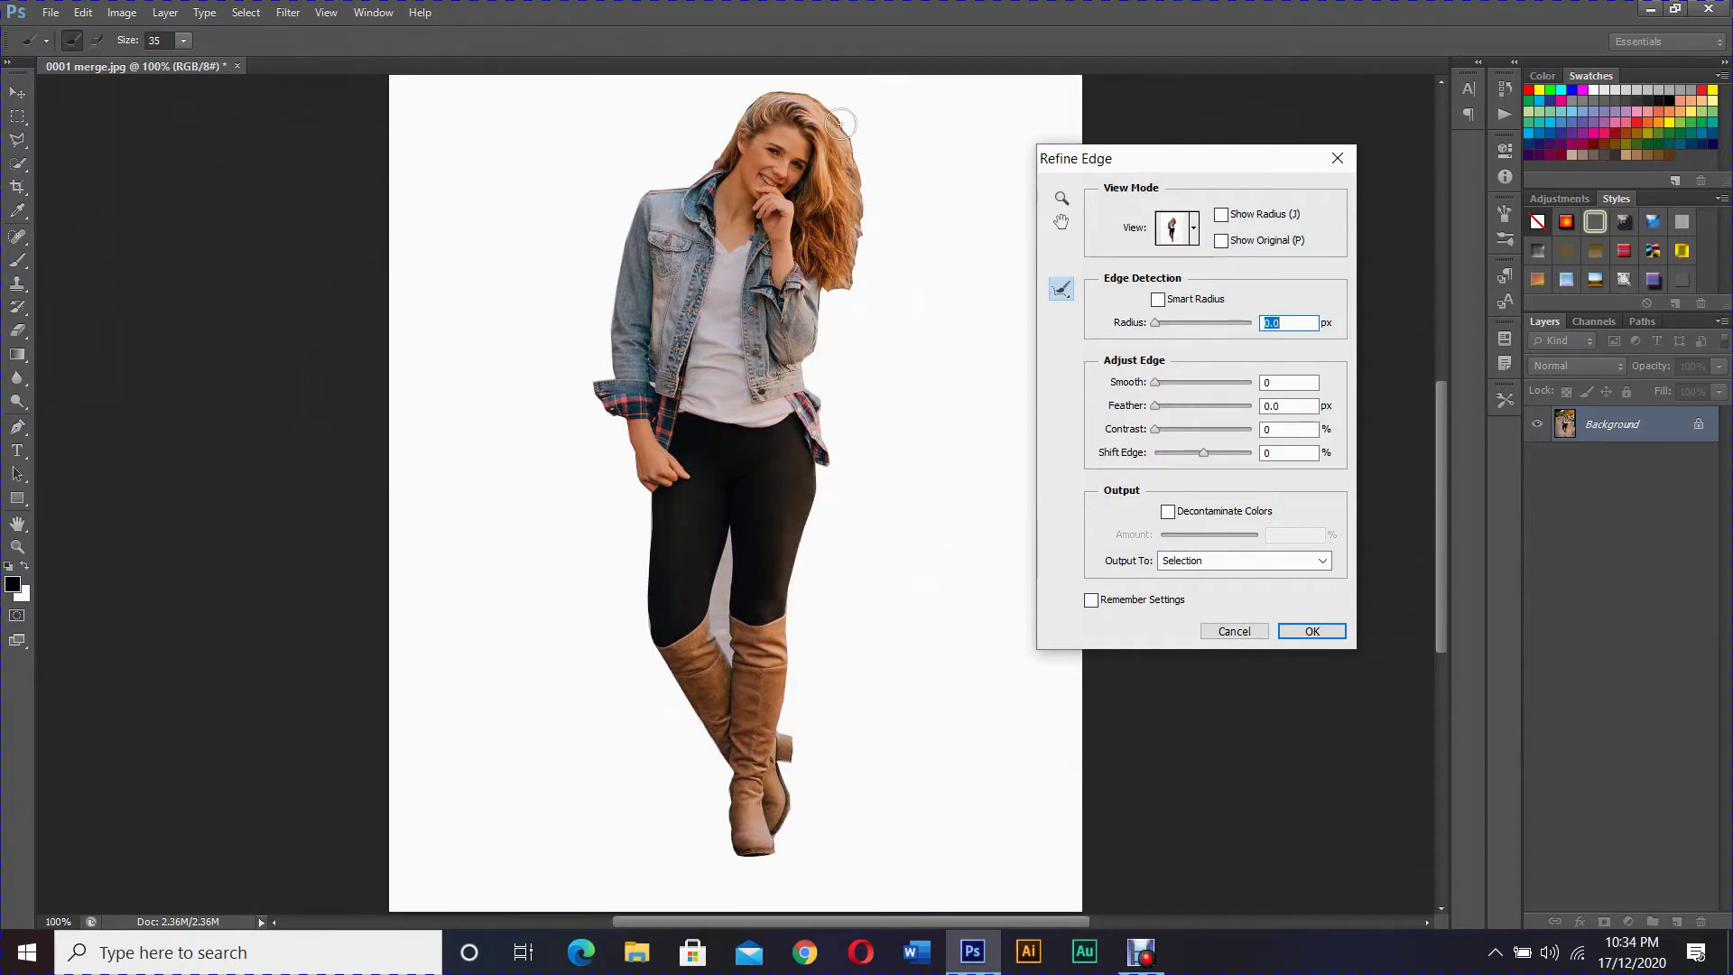
pyautogui.moveTo(790, 95)
pyautogui.mouseDown()
pyautogui.moveTo(827, 115)
pyautogui.moveTo(849, 190)
pyautogui.mouseUp()
pyautogui.moveTo(801, 93)
pyautogui.mouseDown()
pyautogui.moveTo(846, 135)
pyautogui.moveTo(860, 209)
pyautogui.moveTo(854, 271)
pyautogui.moveTo(829, 287)
pyautogui.mouseUp()
pyautogui.moveTo(715, 185)
pyautogui.mouseDown()
pyautogui.moveTo(701, 171)
pyautogui.moveTo(731, 129)
pyautogui.moveTo(781, 94)
pyautogui.mouseUp()
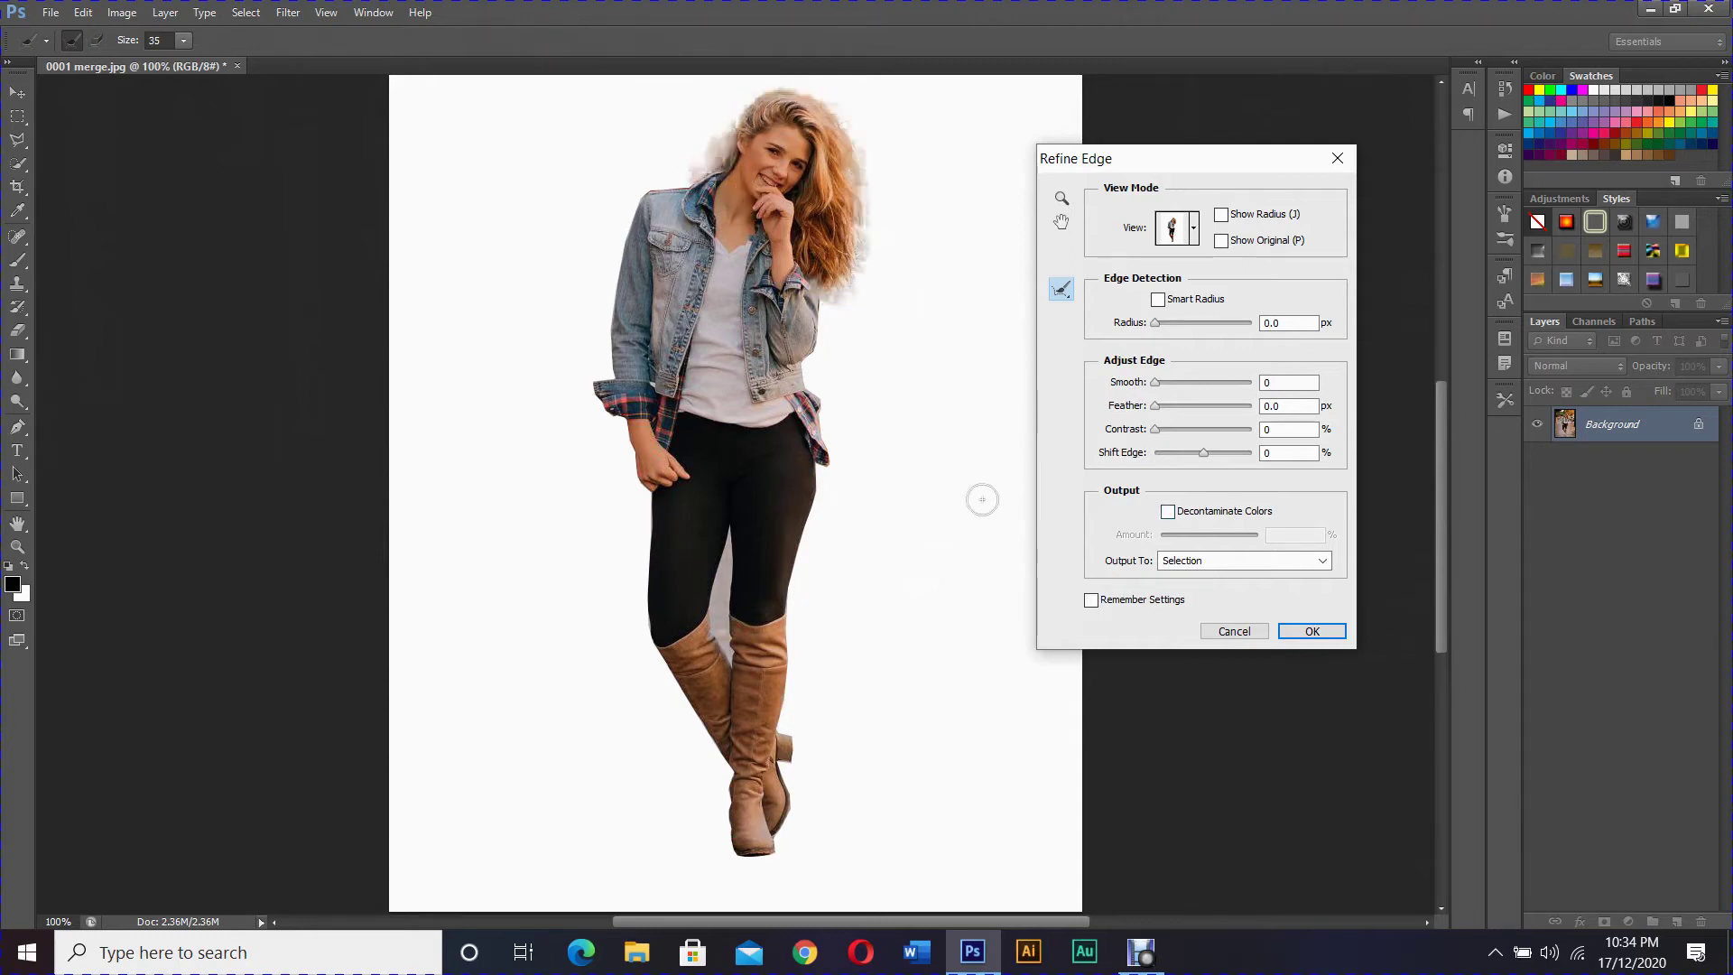
# Set Refine Edge radius to 0.1 px and feather to 0.1 px, and apply.
pyautogui.click(1288, 322)
pyautogui.press('BackSpace')
pyautogui.write('1')
pyautogui.click(1290, 408)
pyautogui.press('BackSpace')
pyautogui.write('1')
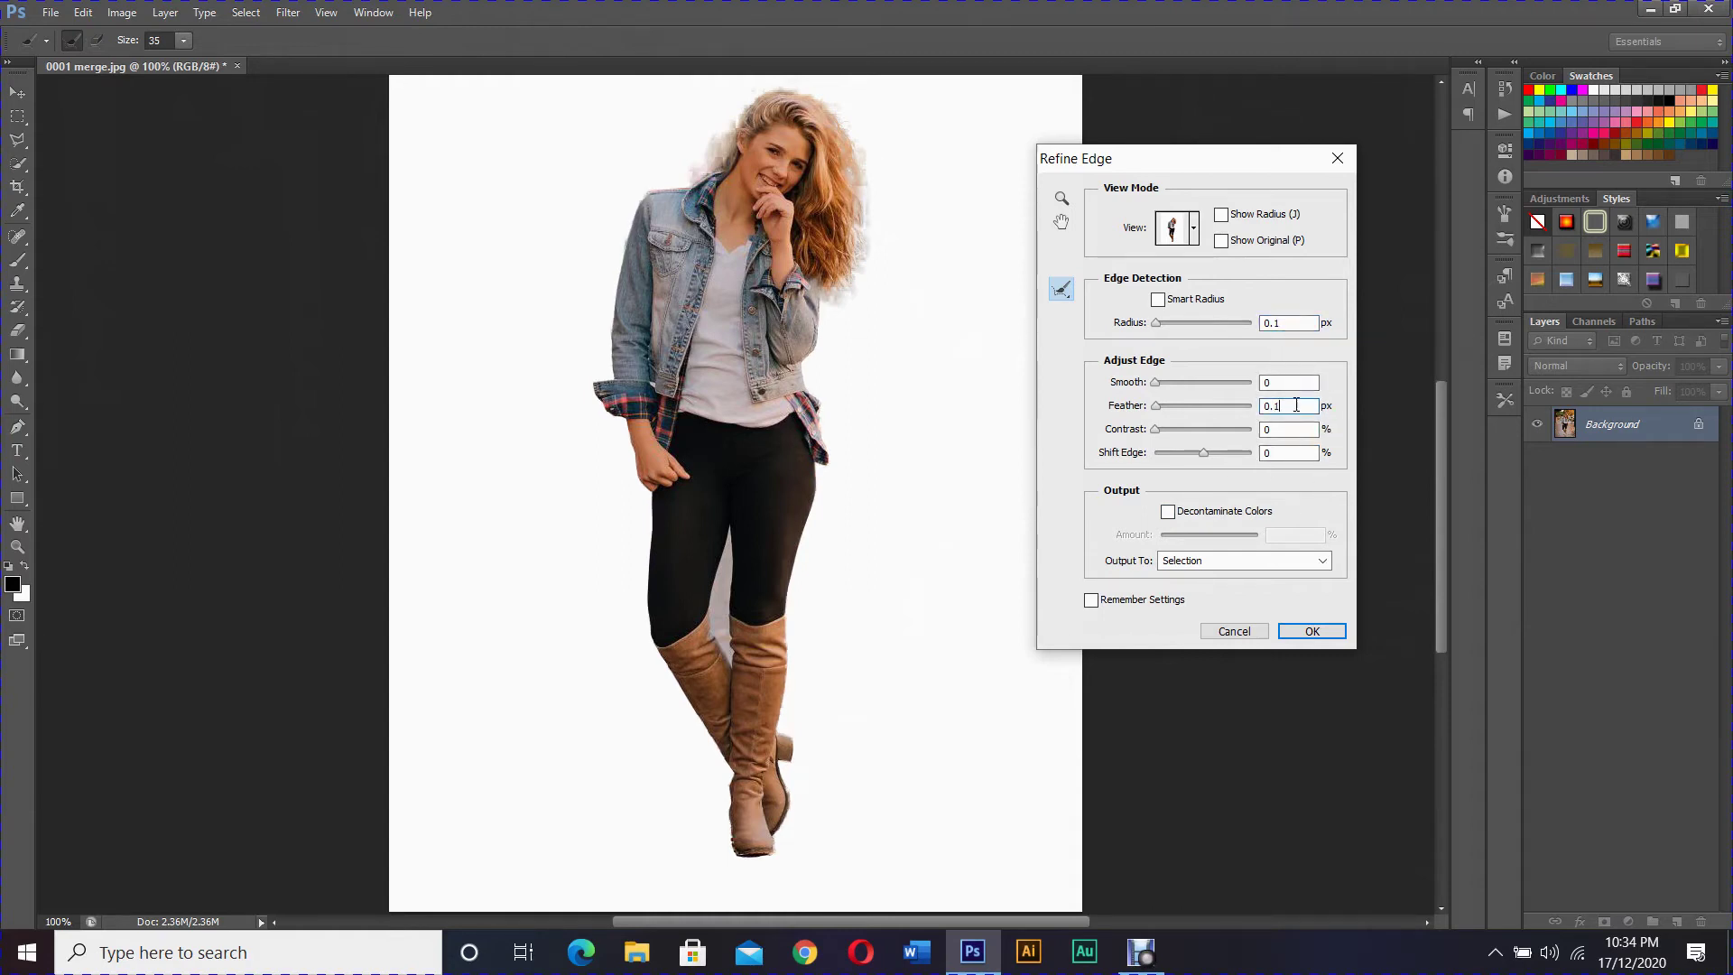
pyautogui.click(1305, 637)
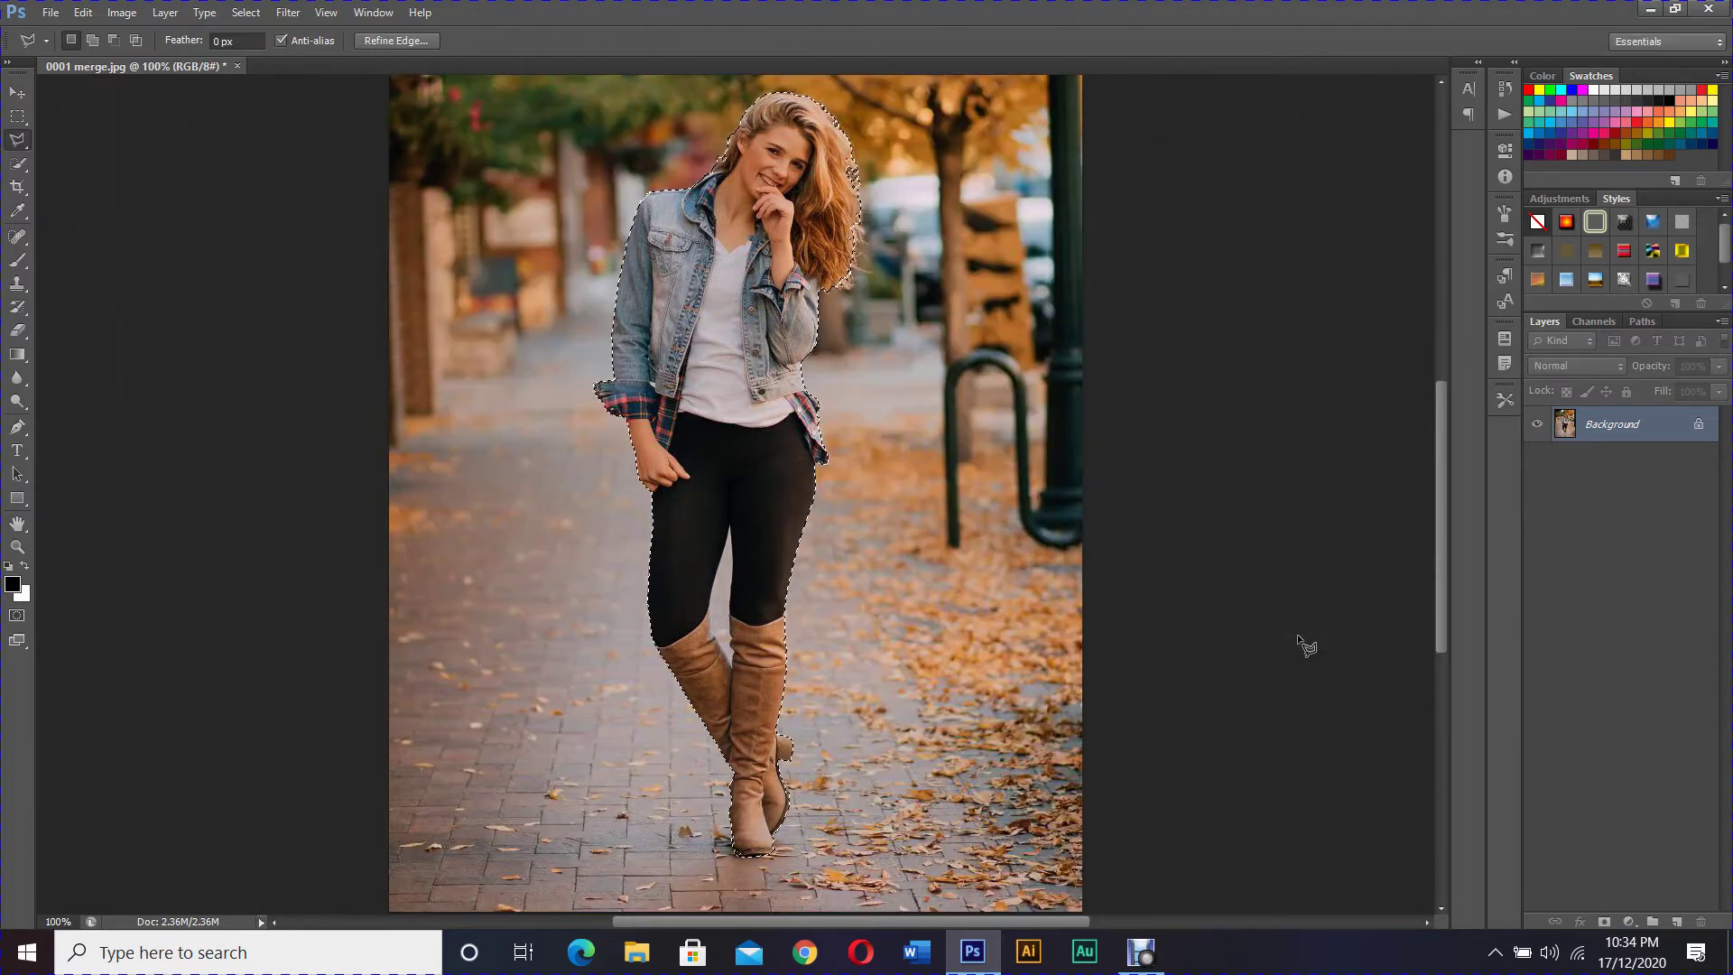
# Copy the selected woman to the clipboard.
pyautogui.hotkey('ctrl', 'c')
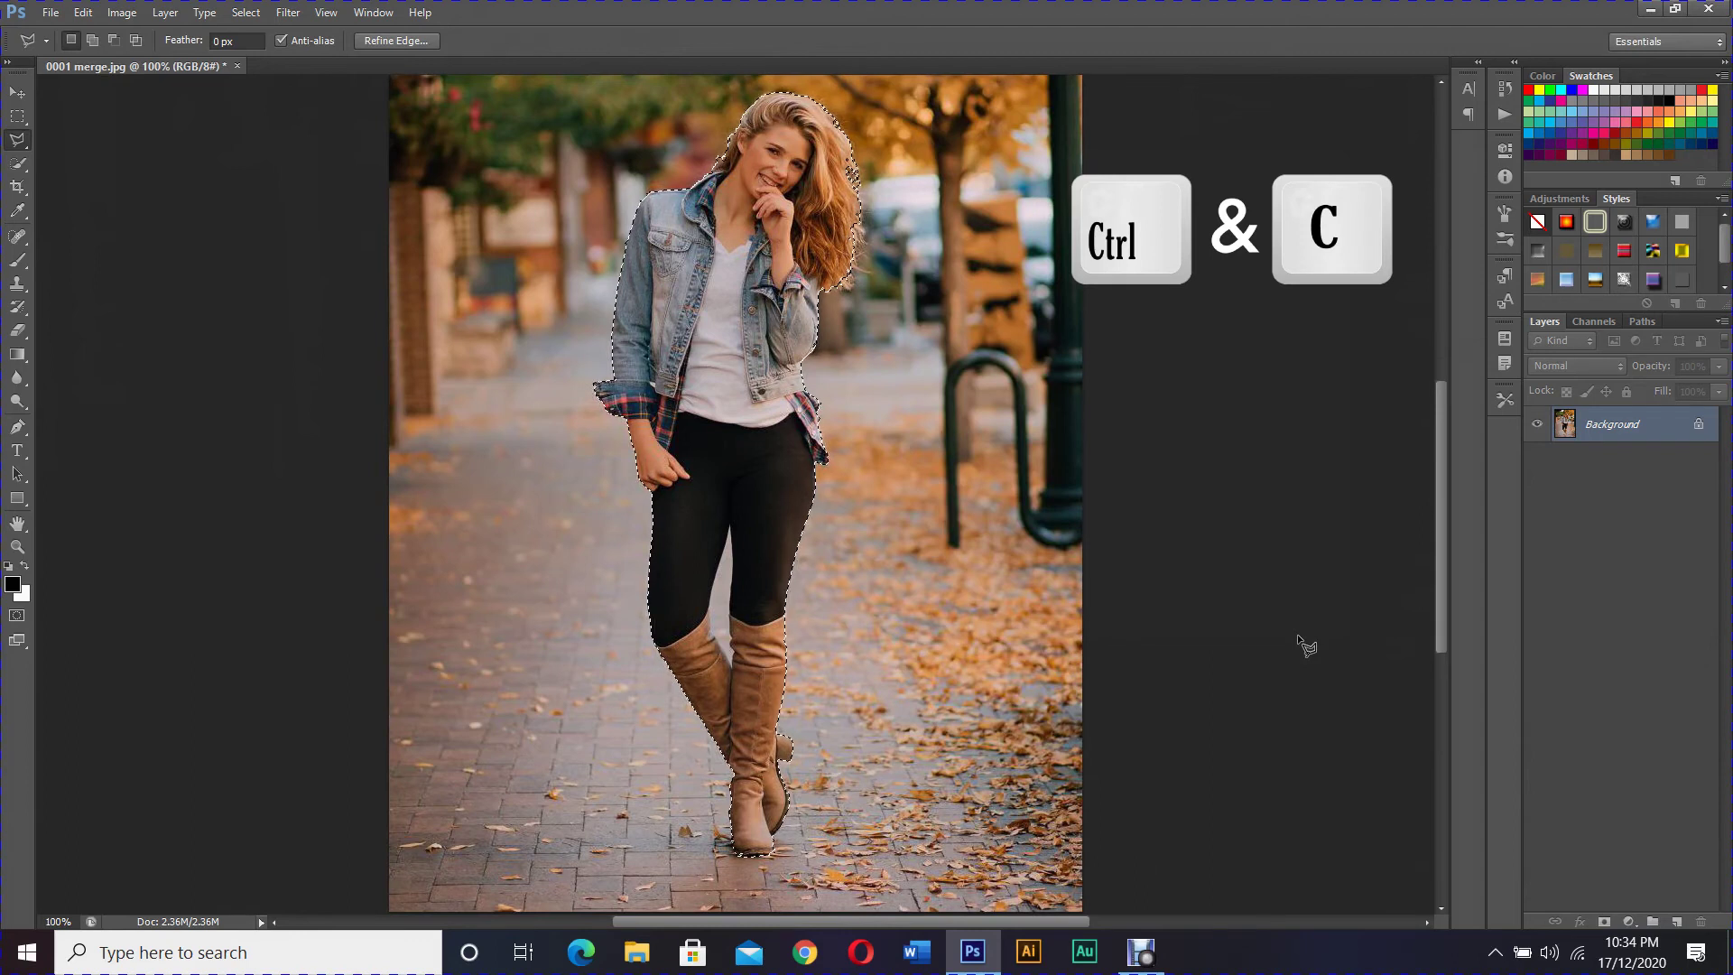
pyautogui.click(82, 13)
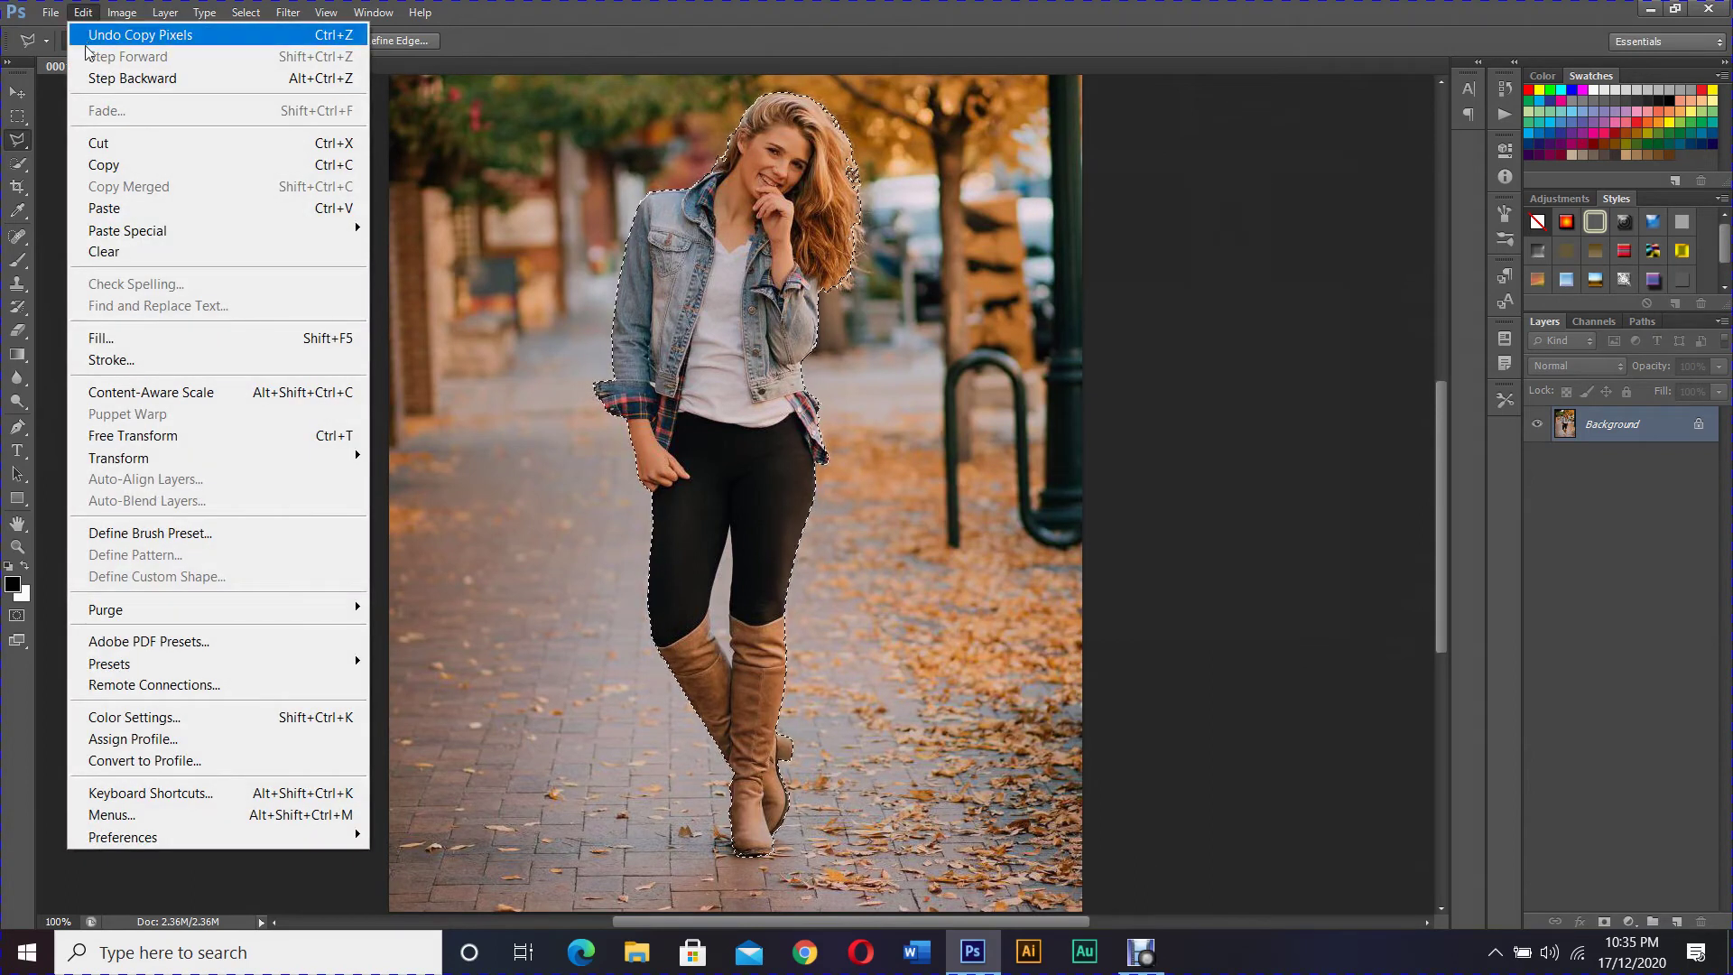
pyautogui.click(126, 164)
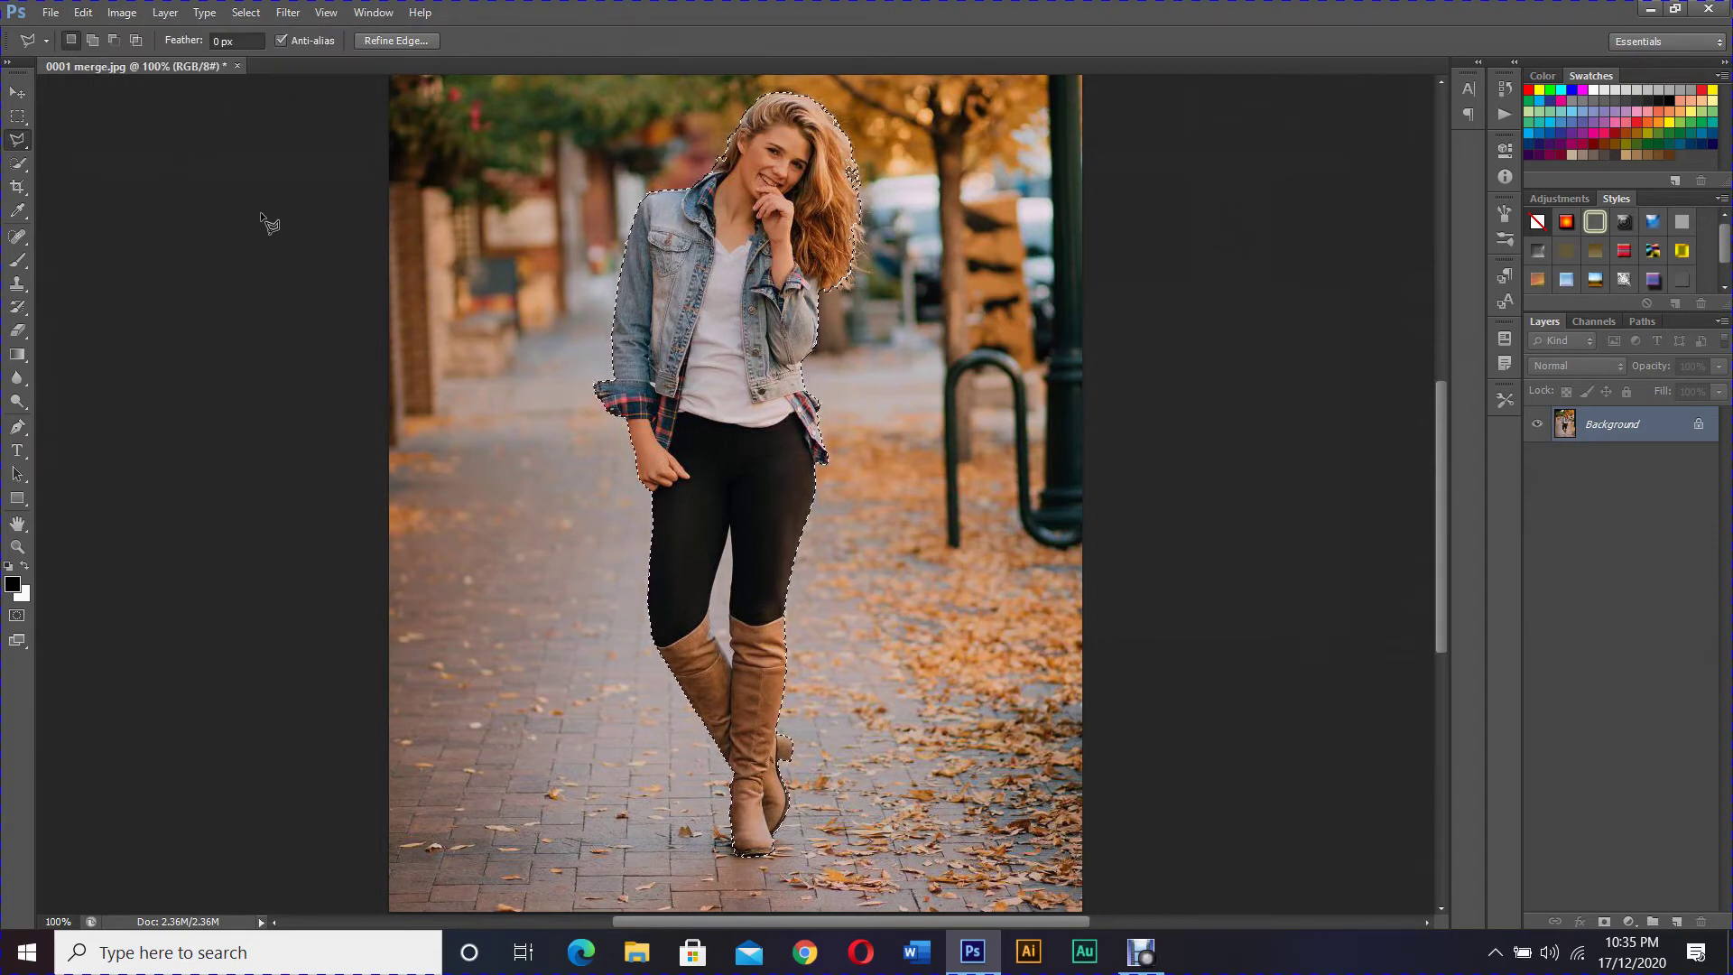
# Open marble.jpg, the photo of the red car on the mountain road.
pyautogui.click(52, 15)
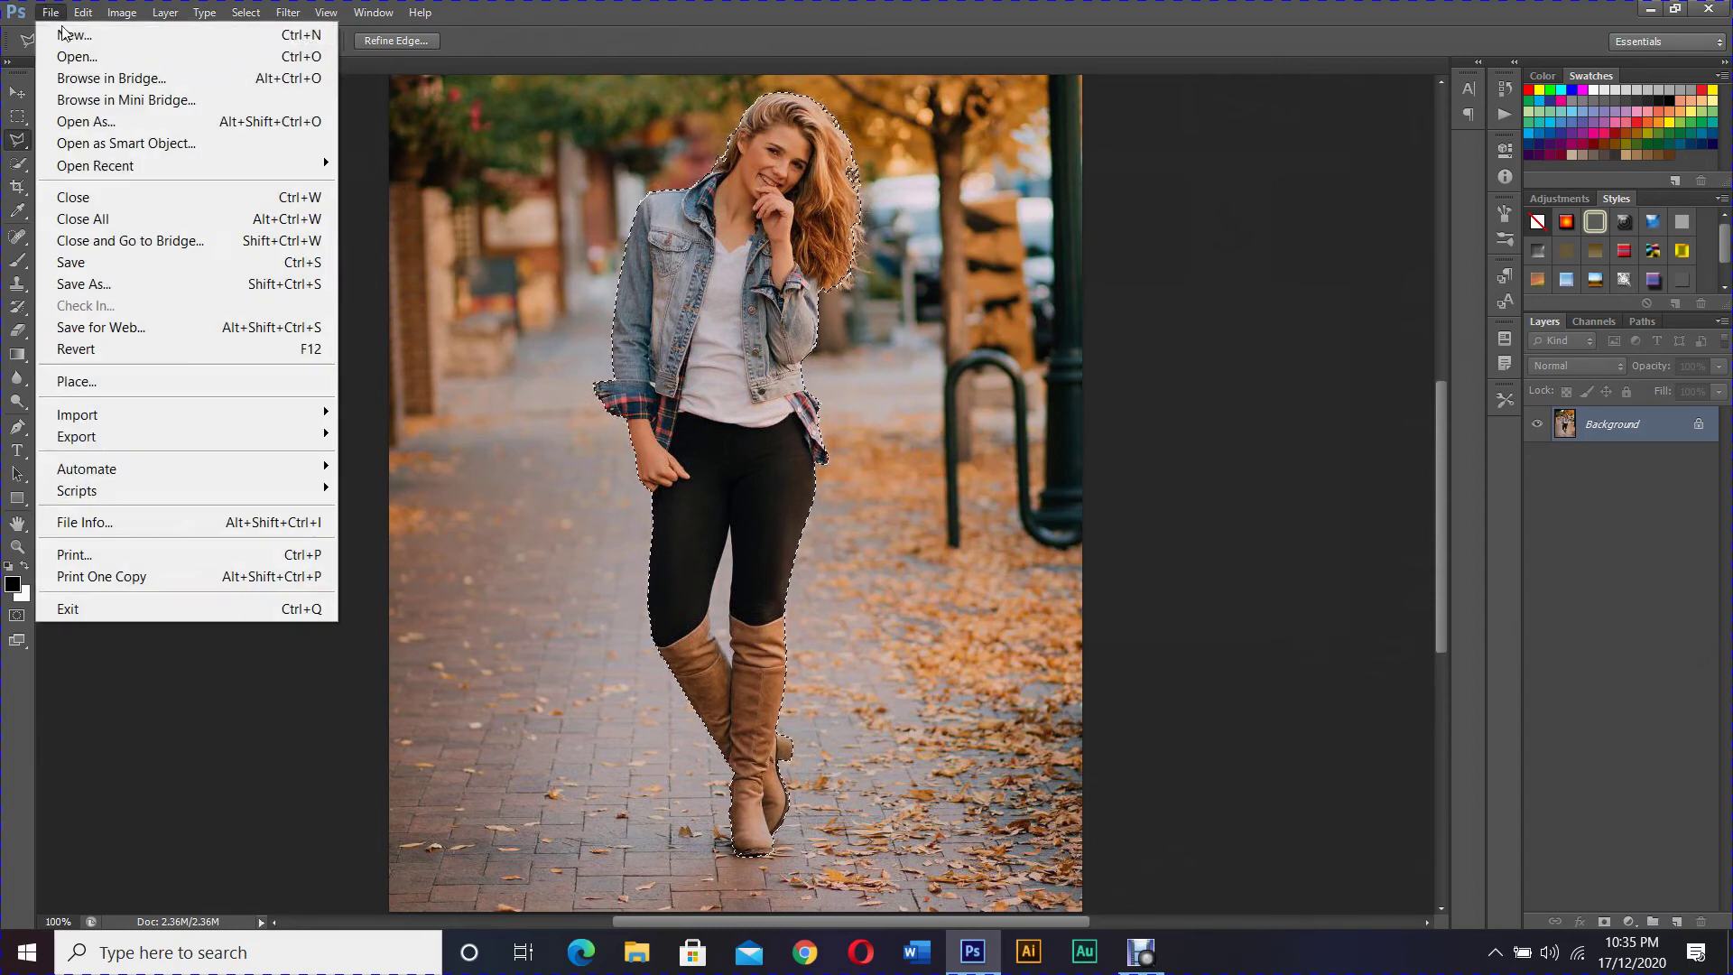
pyautogui.click(74, 58)
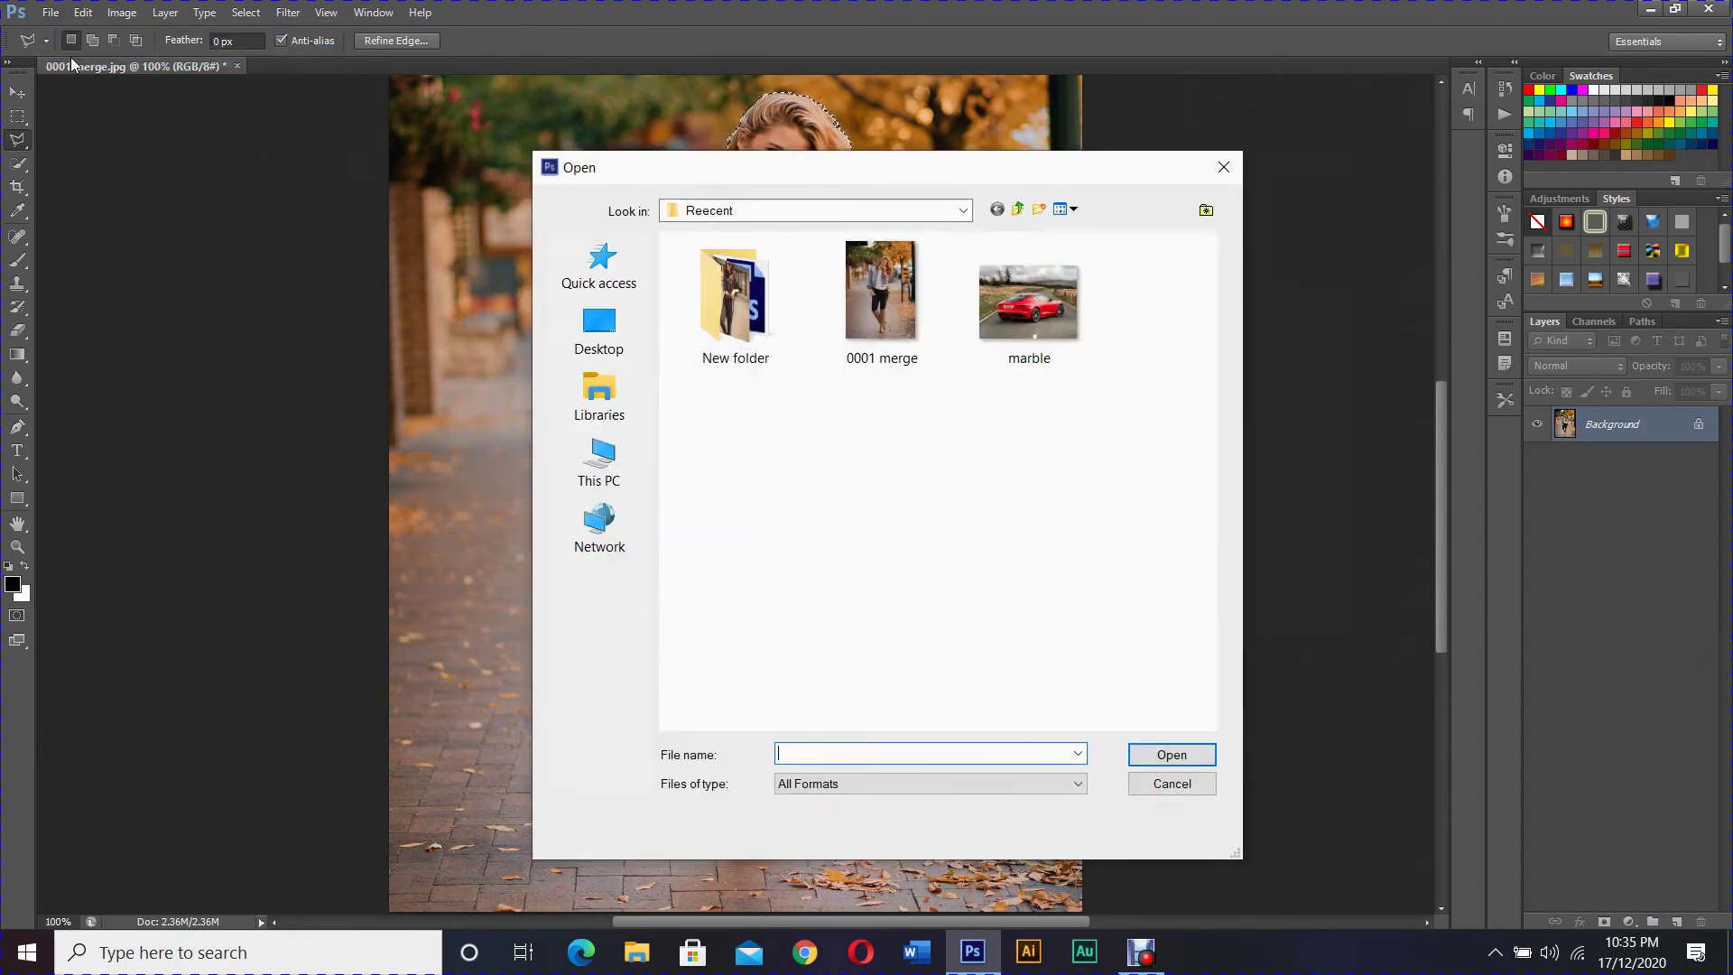
pyautogui.click(1025, 305)
pyautogui.click(1166, 749)
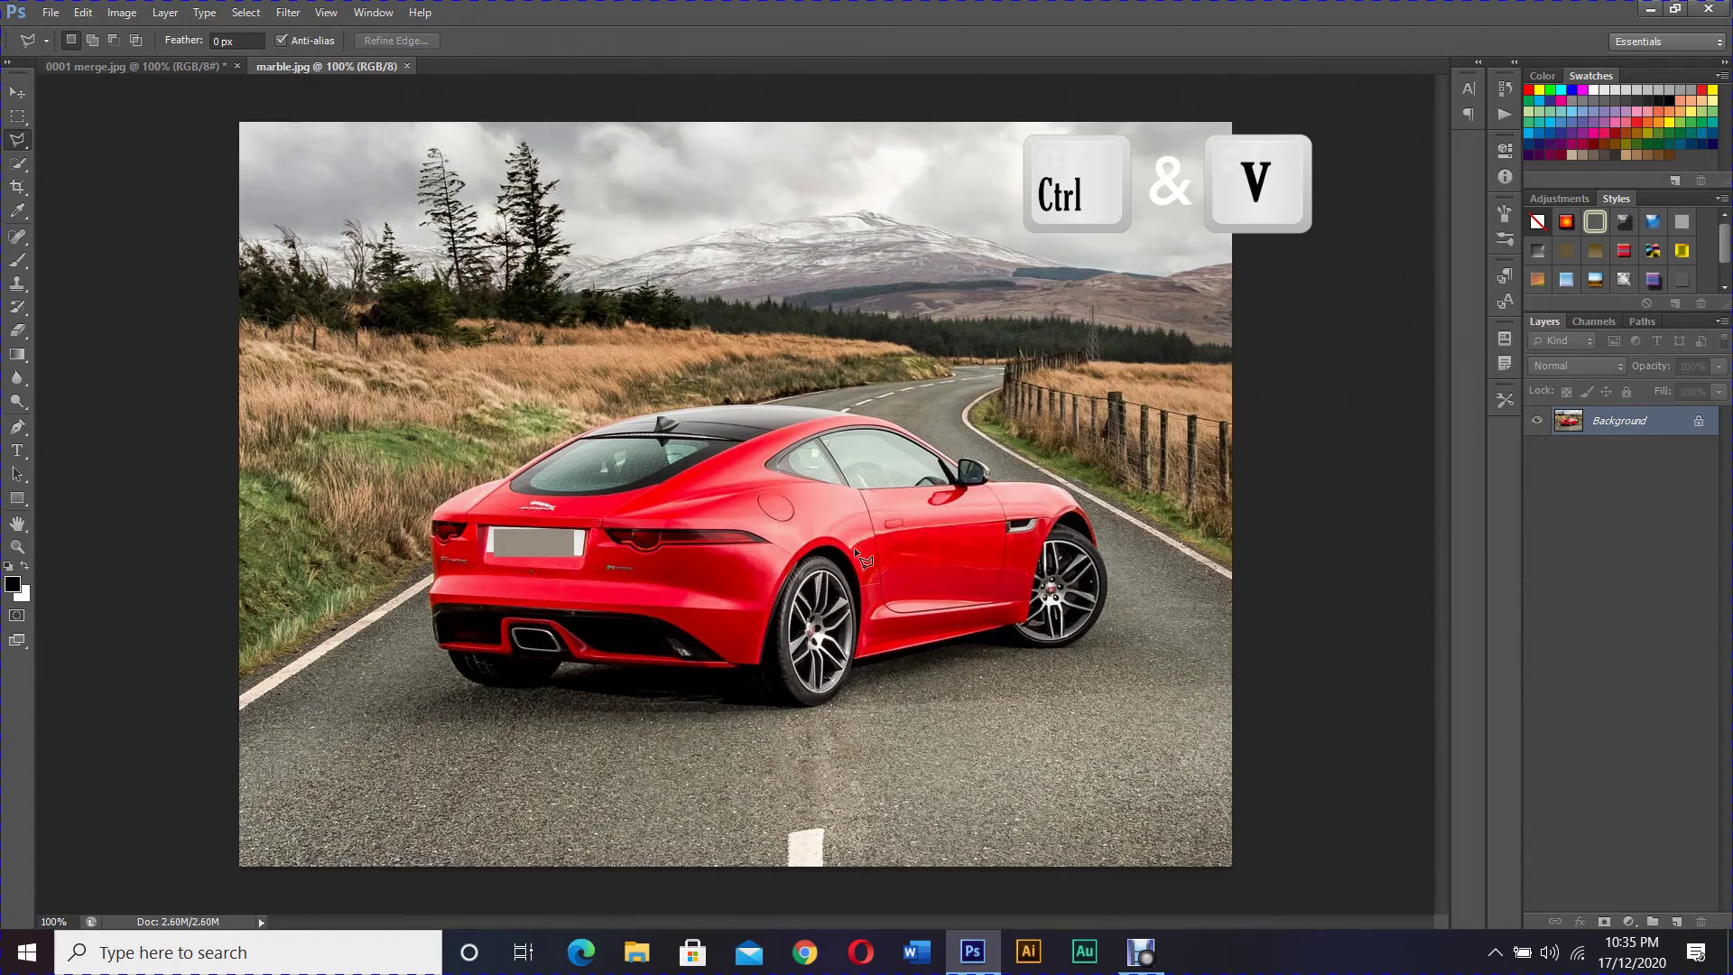
# Paste the woman into marble.jpg as Layer 1, scale her to about 56% and place her by the car.
pyautogui.click(85, 16)
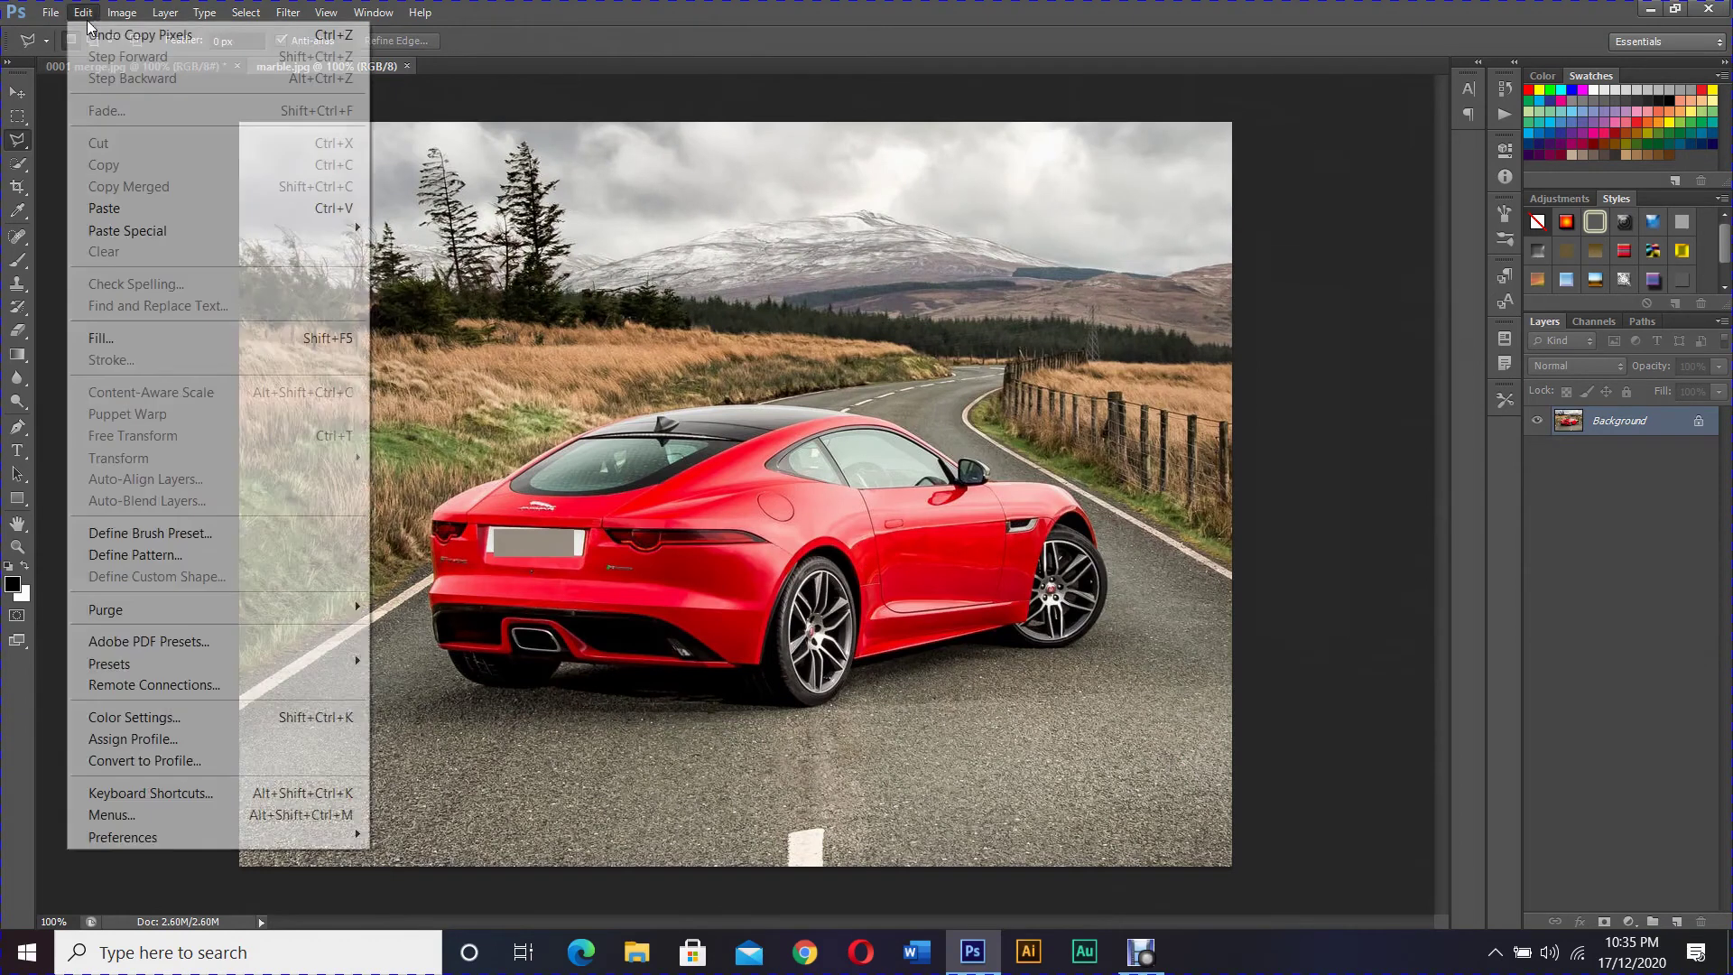
pyautogui.click(135, 211)
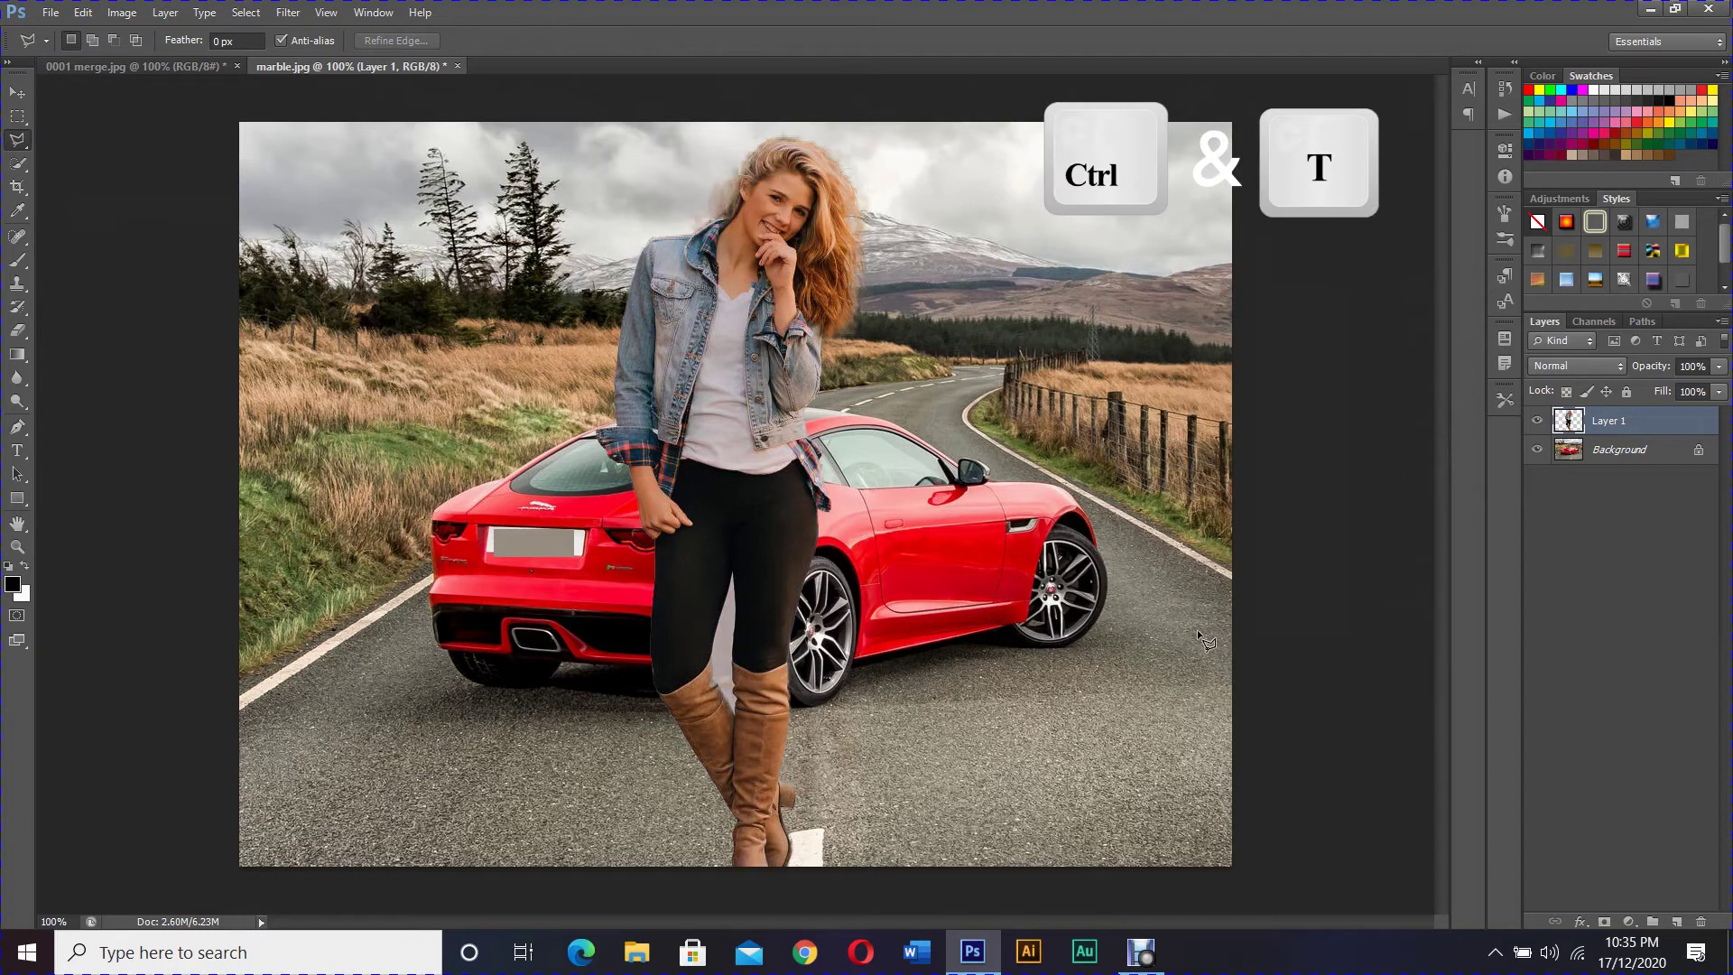
pyautogui.hotkey('ctrl', 't')
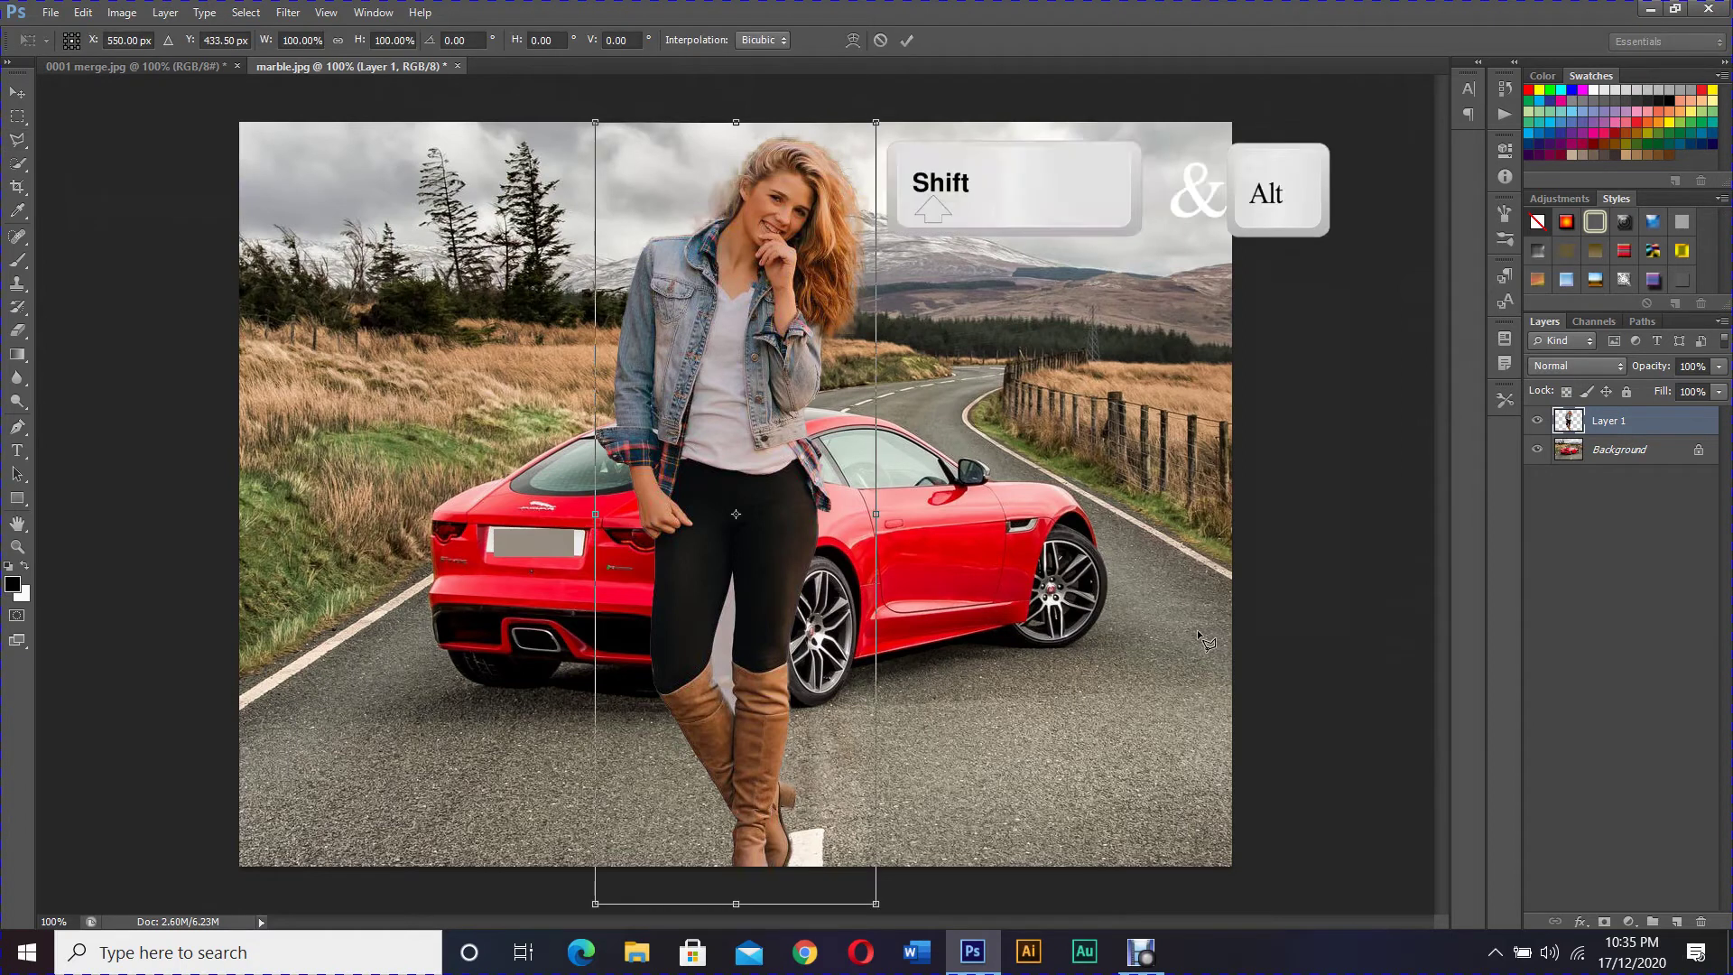
pyautogui.moveTo(595, 121); pyautogui.dragTo(660, 294)
pyautogui.moveTo(769, 629); pyautogui.dragTo(745, 397)
pyautogui.moveTo(702, 314); pyautogui.dragTo(730, 336)
pyautogui.moveTo(768, 481); pyautogui.dragTo(801, 484)
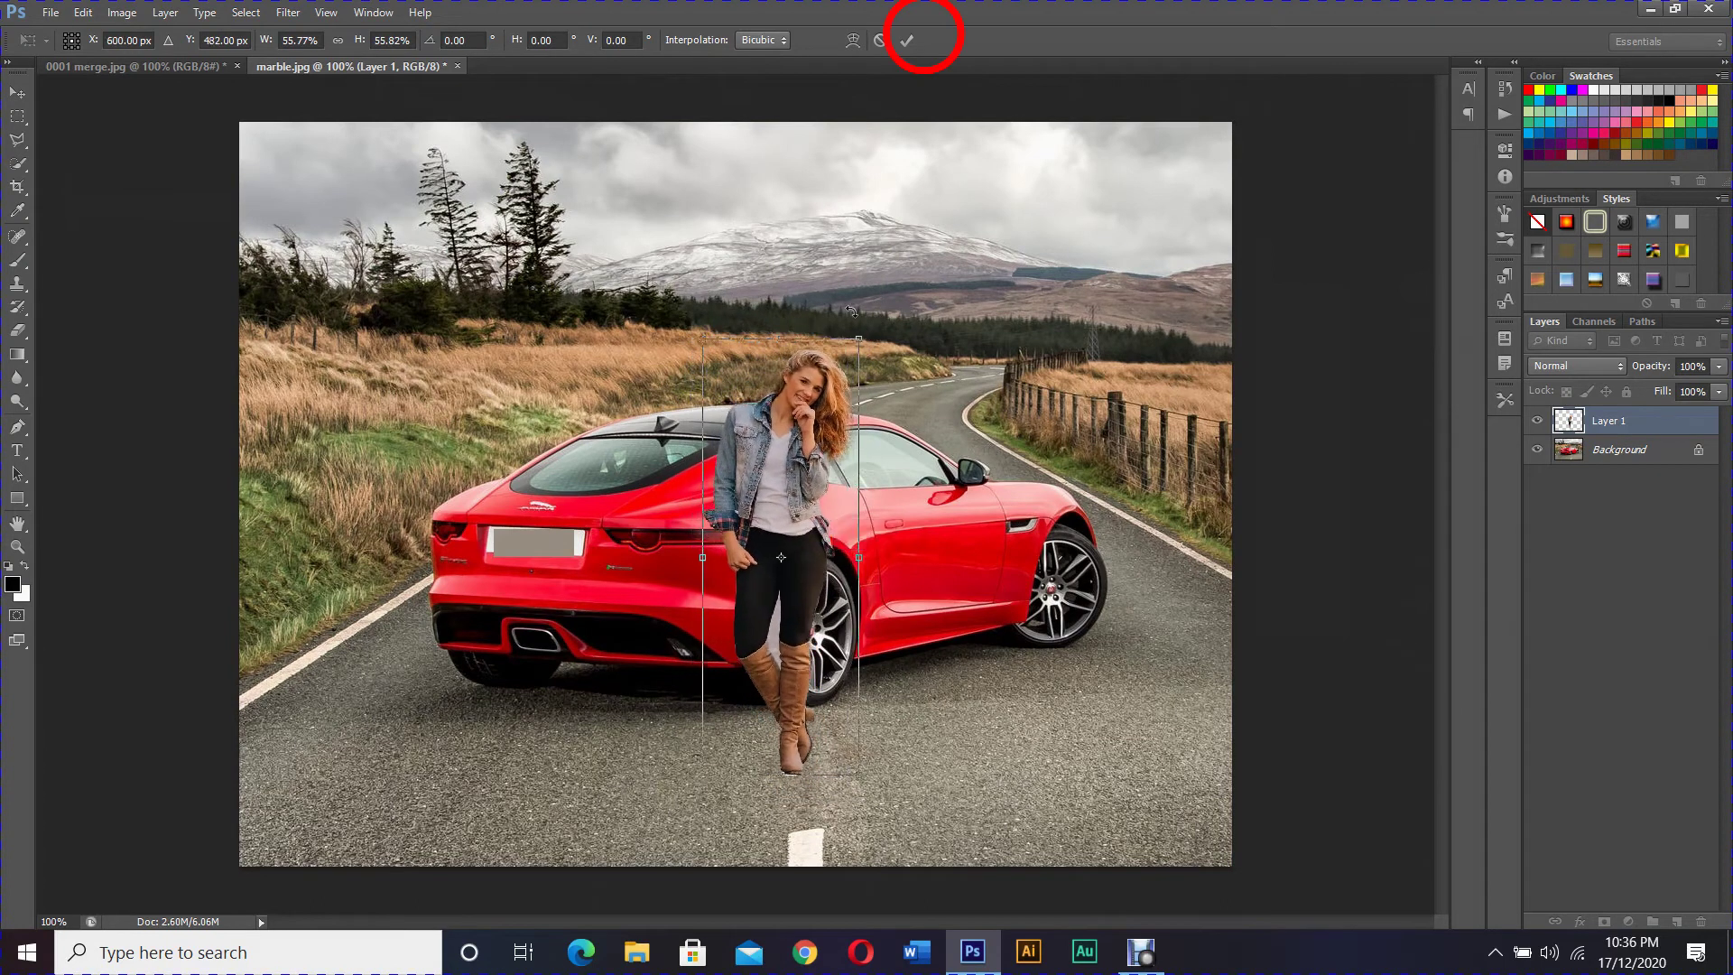
pyautogui.click(907, 41)
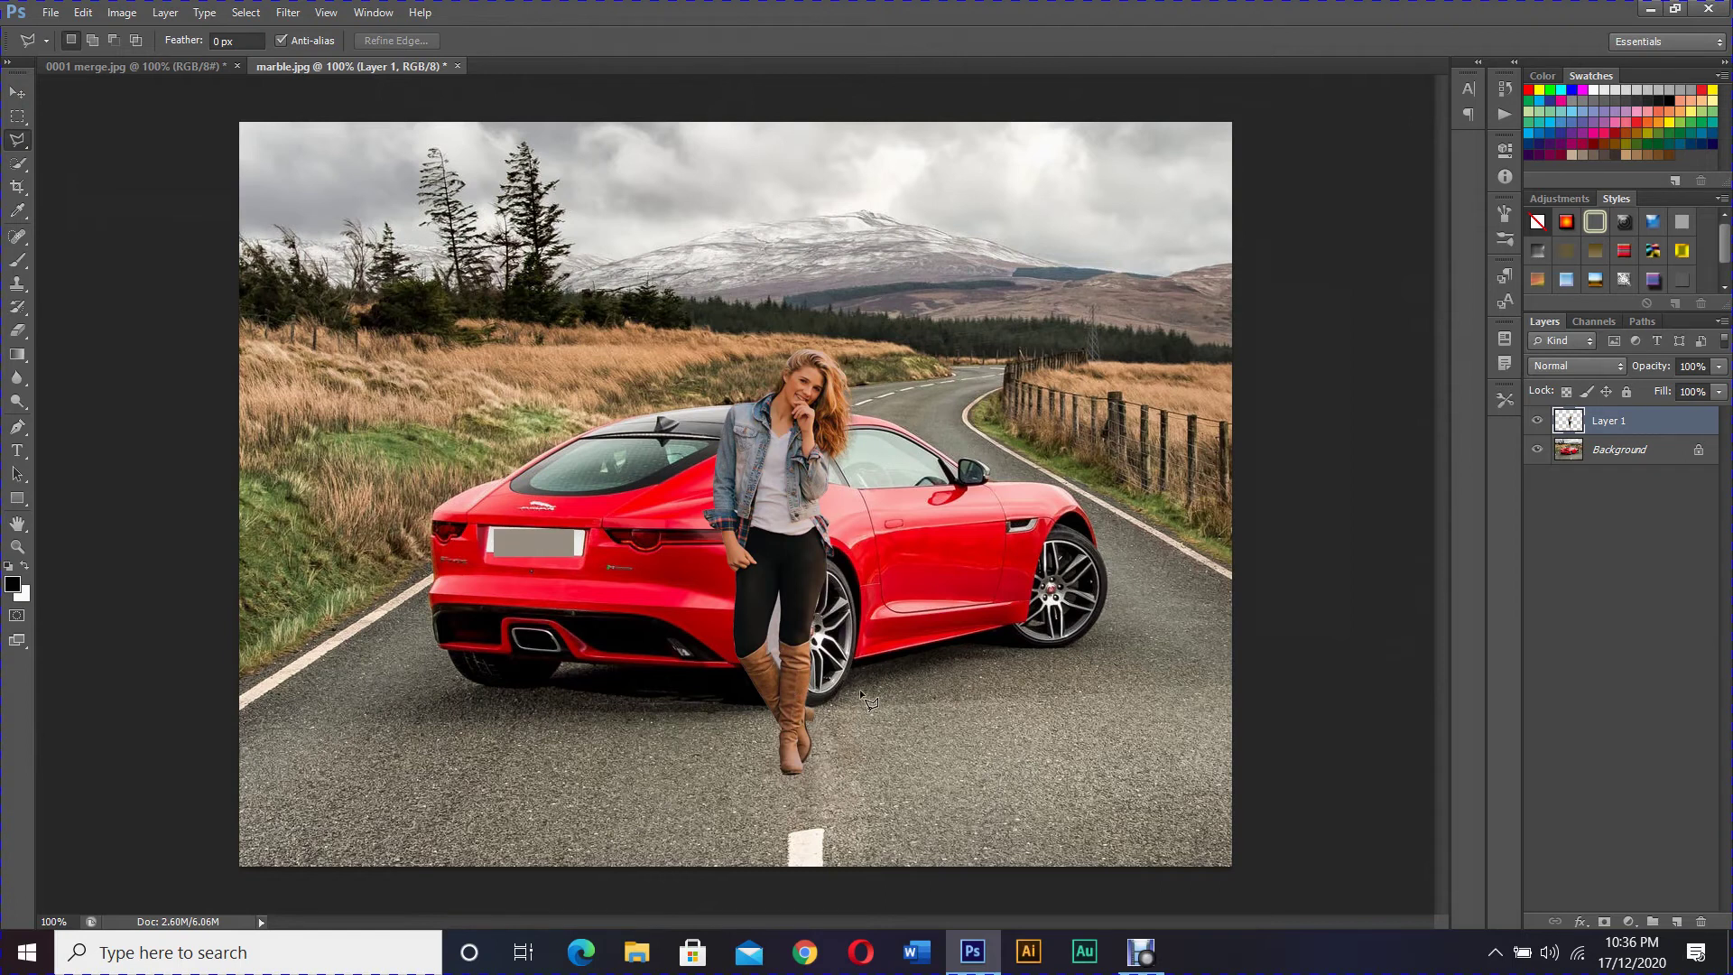
# Lasso the leftover street background beside the inner leg, clear it, and deselect.
pyautogui.hotkey('ctrl', '+')
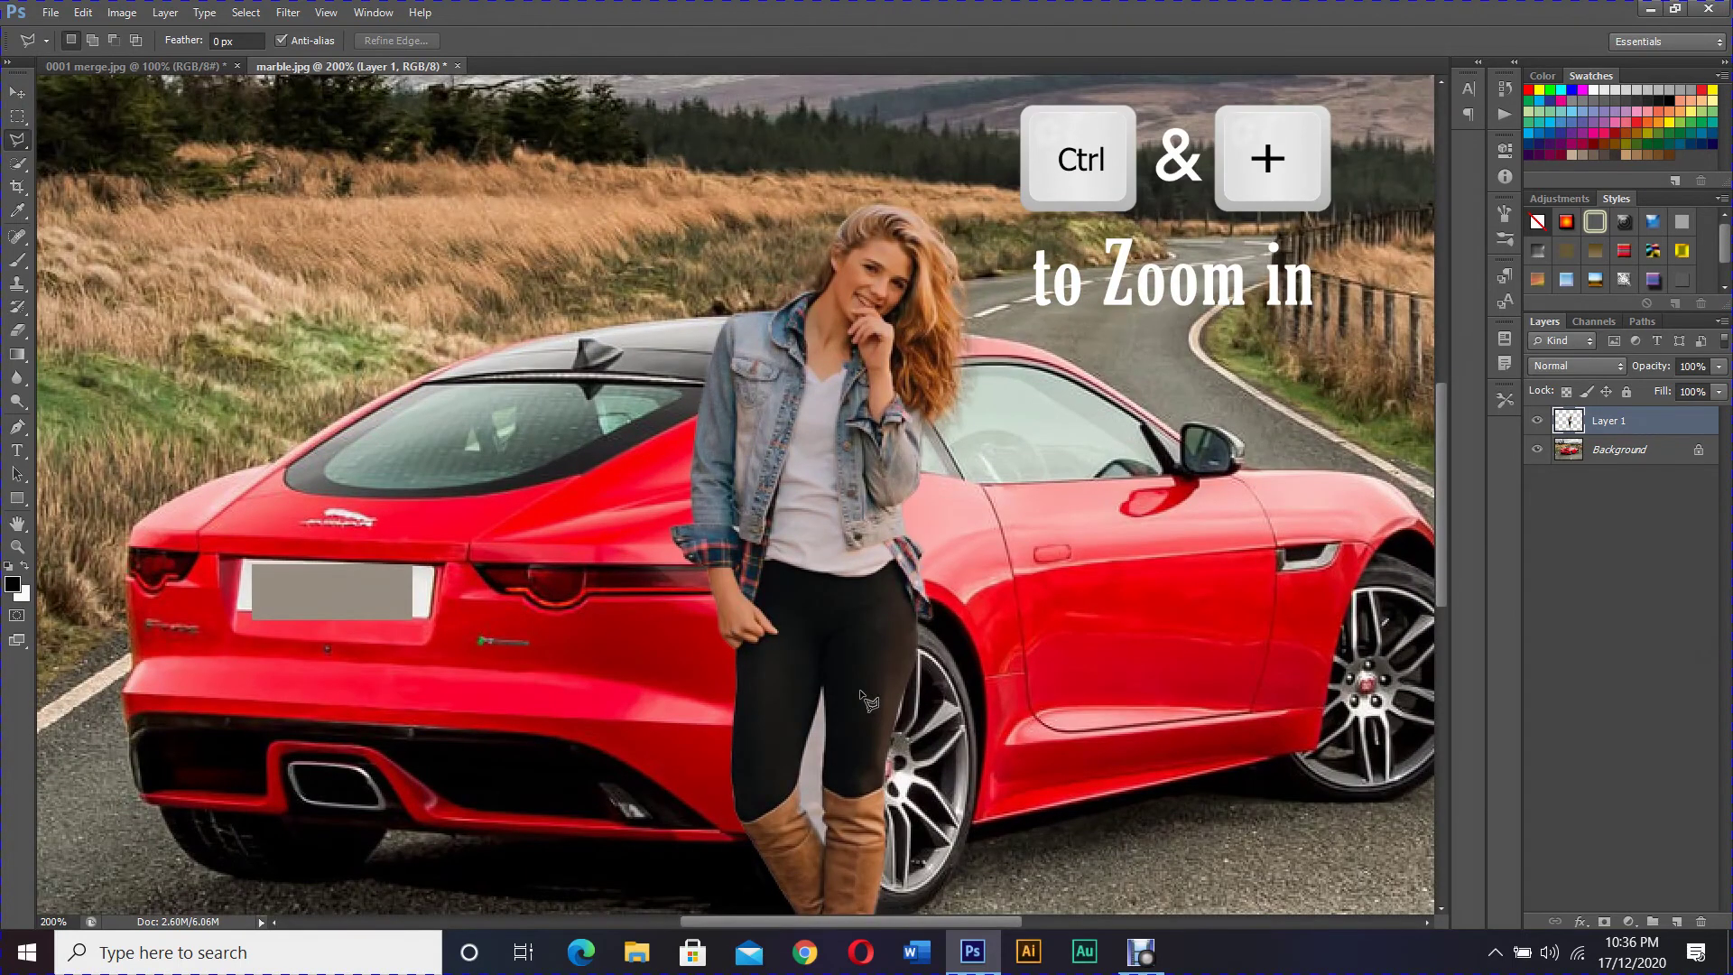
pyautogui.scroll(-4, 864, 699)
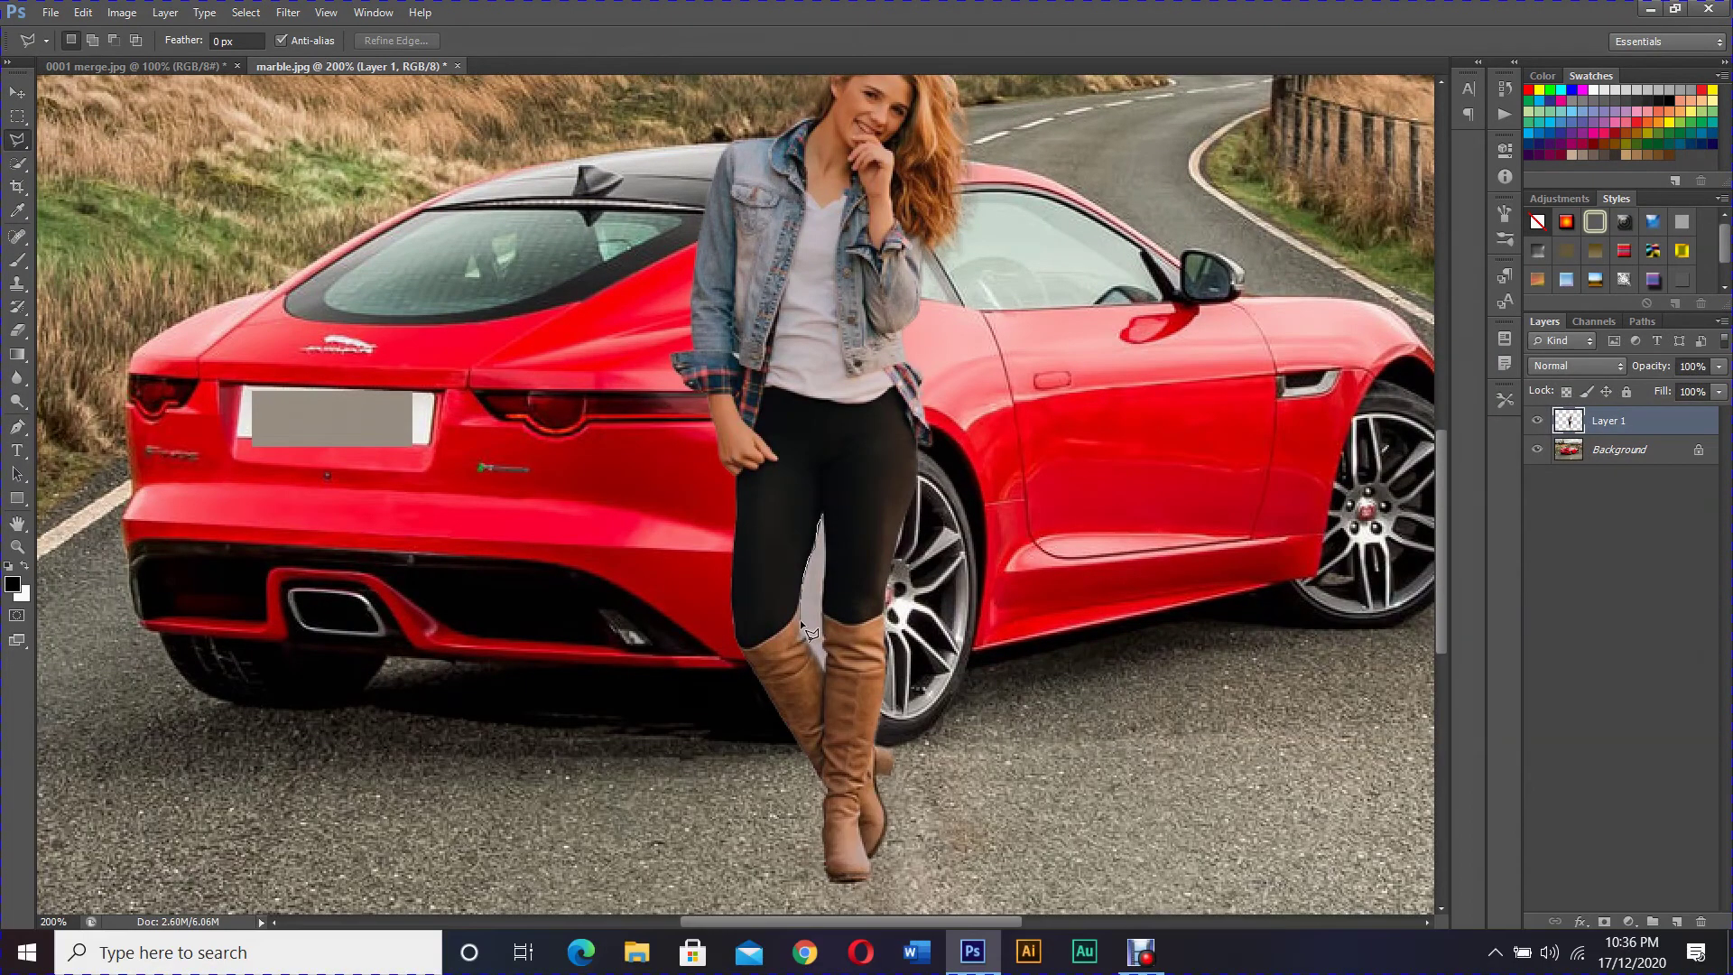
pyautogui.click(823, 519)
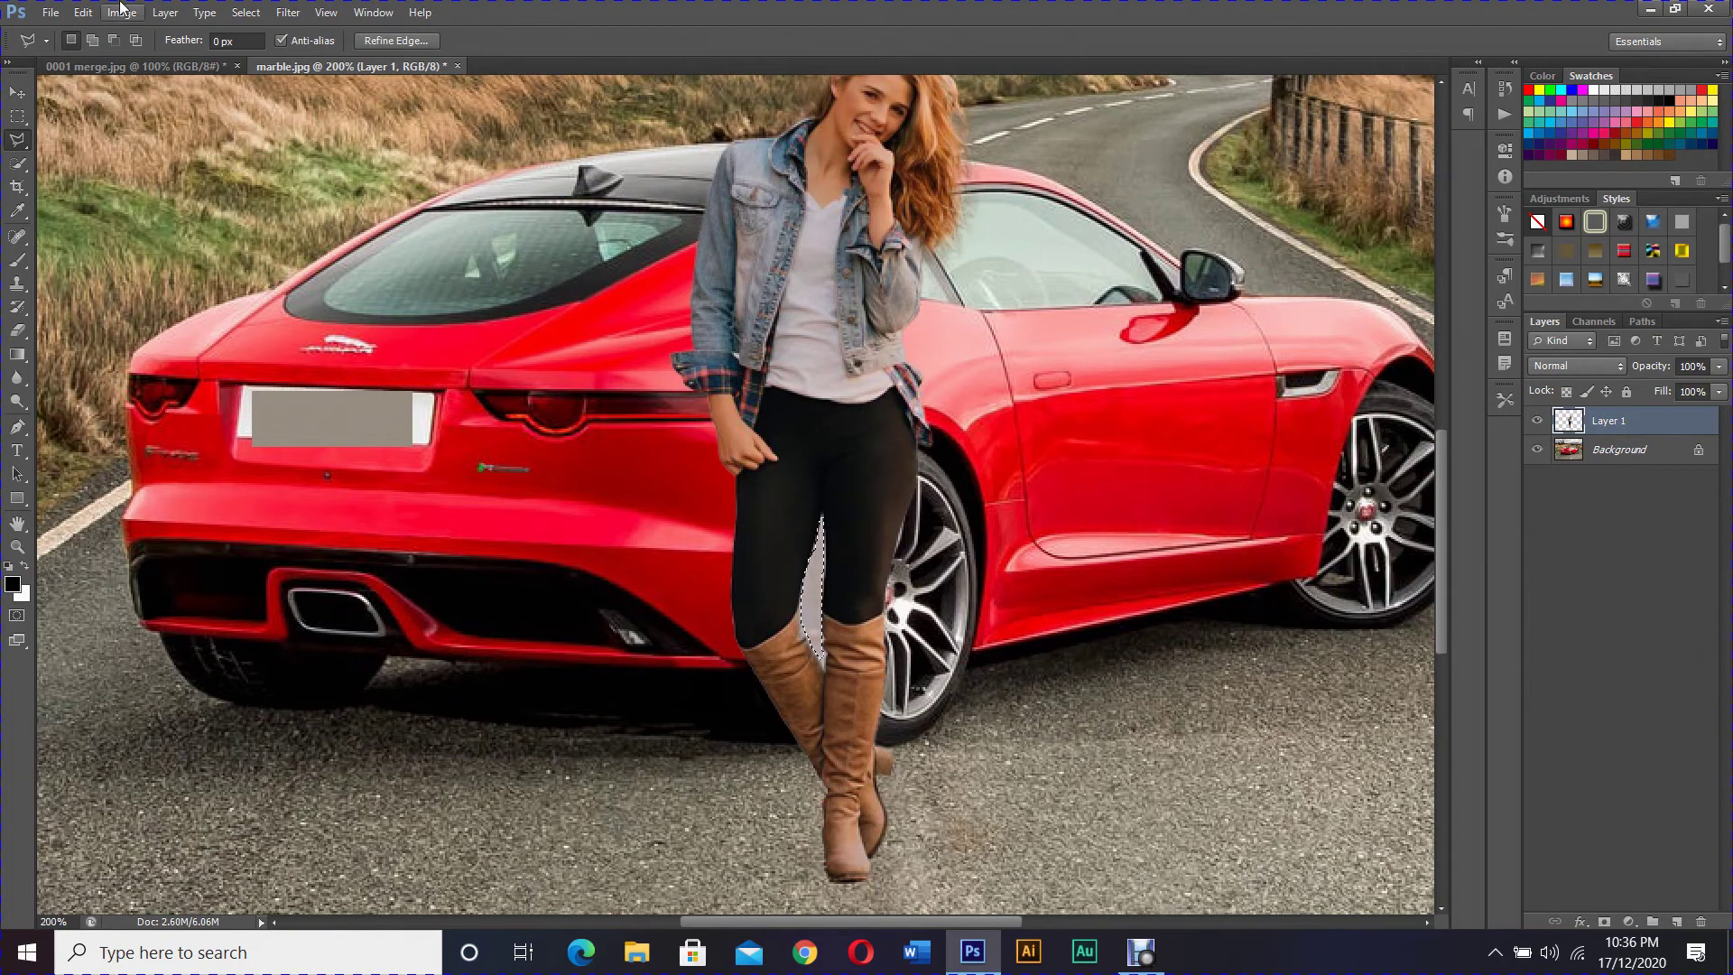
pyautogui.click(83, 13)
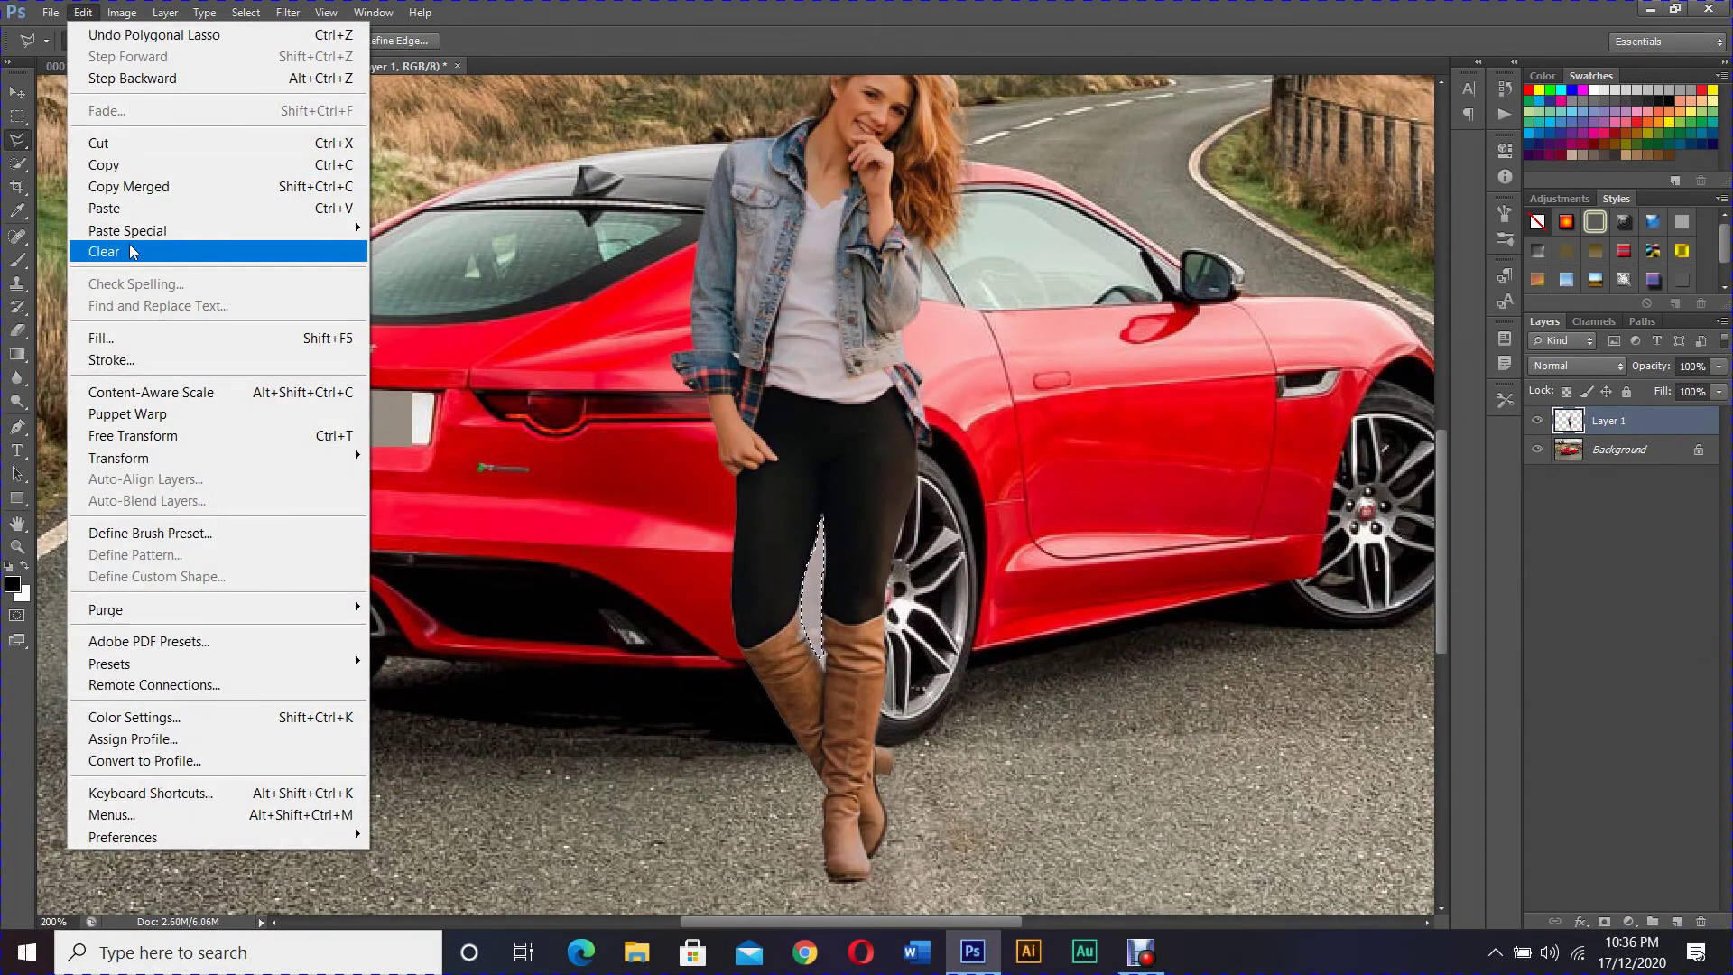
pyautogui.click(135, 251)
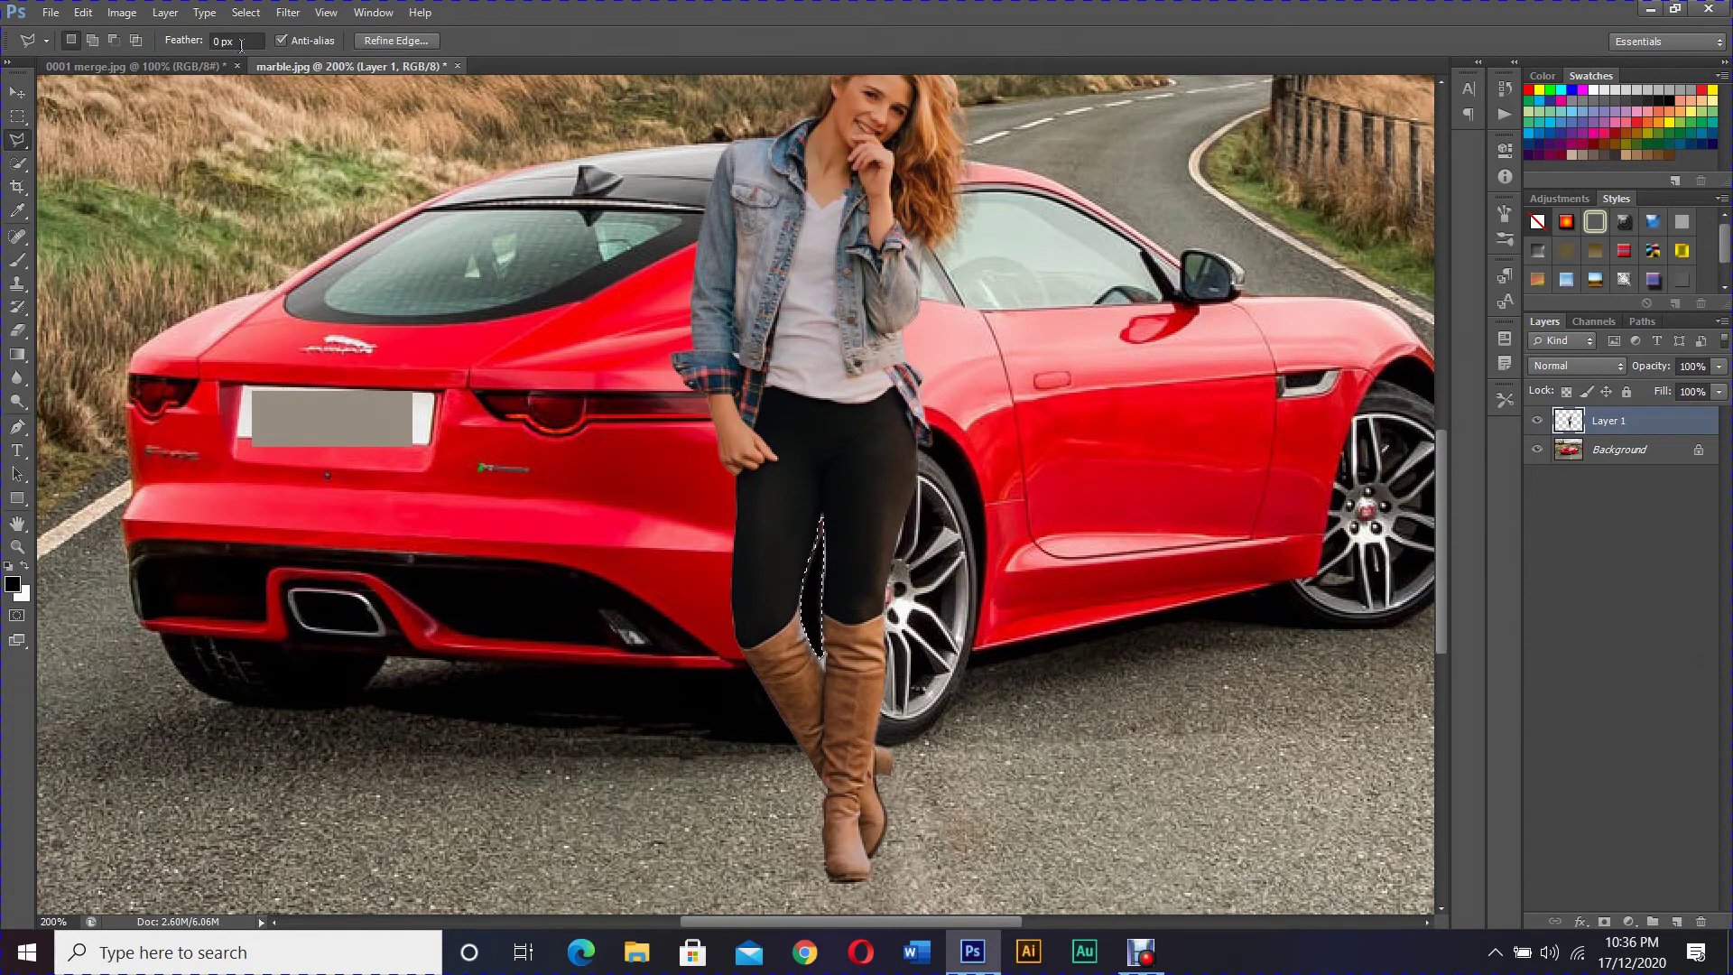
pyautogui.click(246, 13)
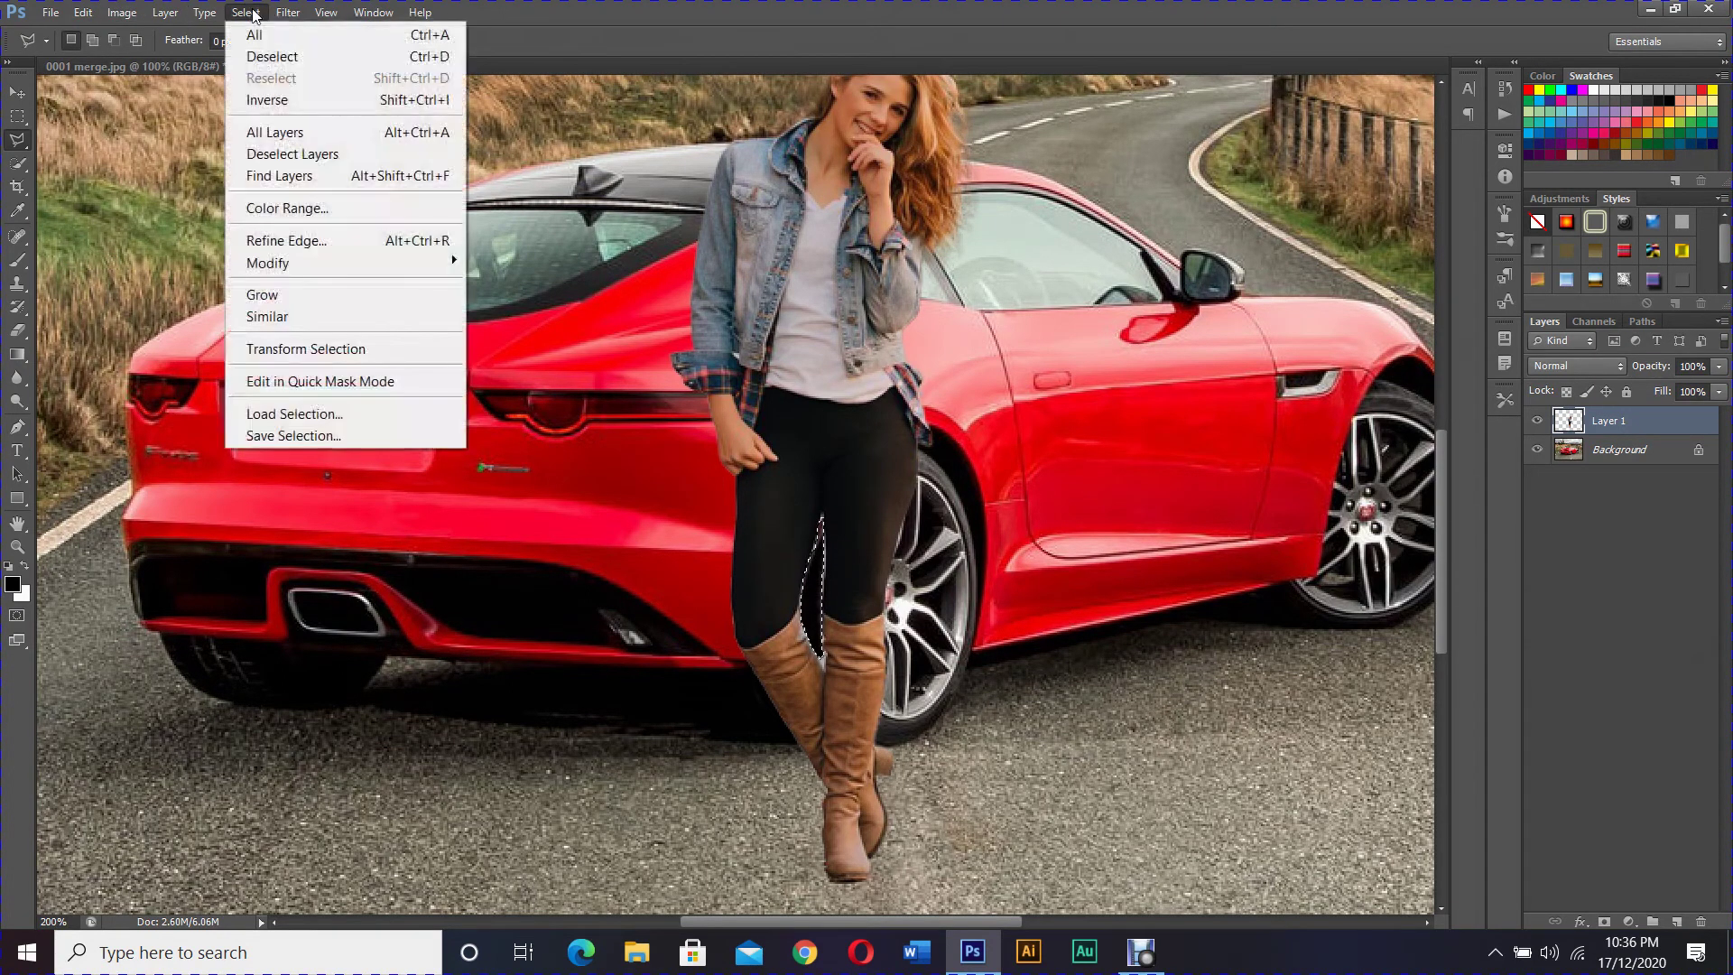
pyautogui.click(276, 57)
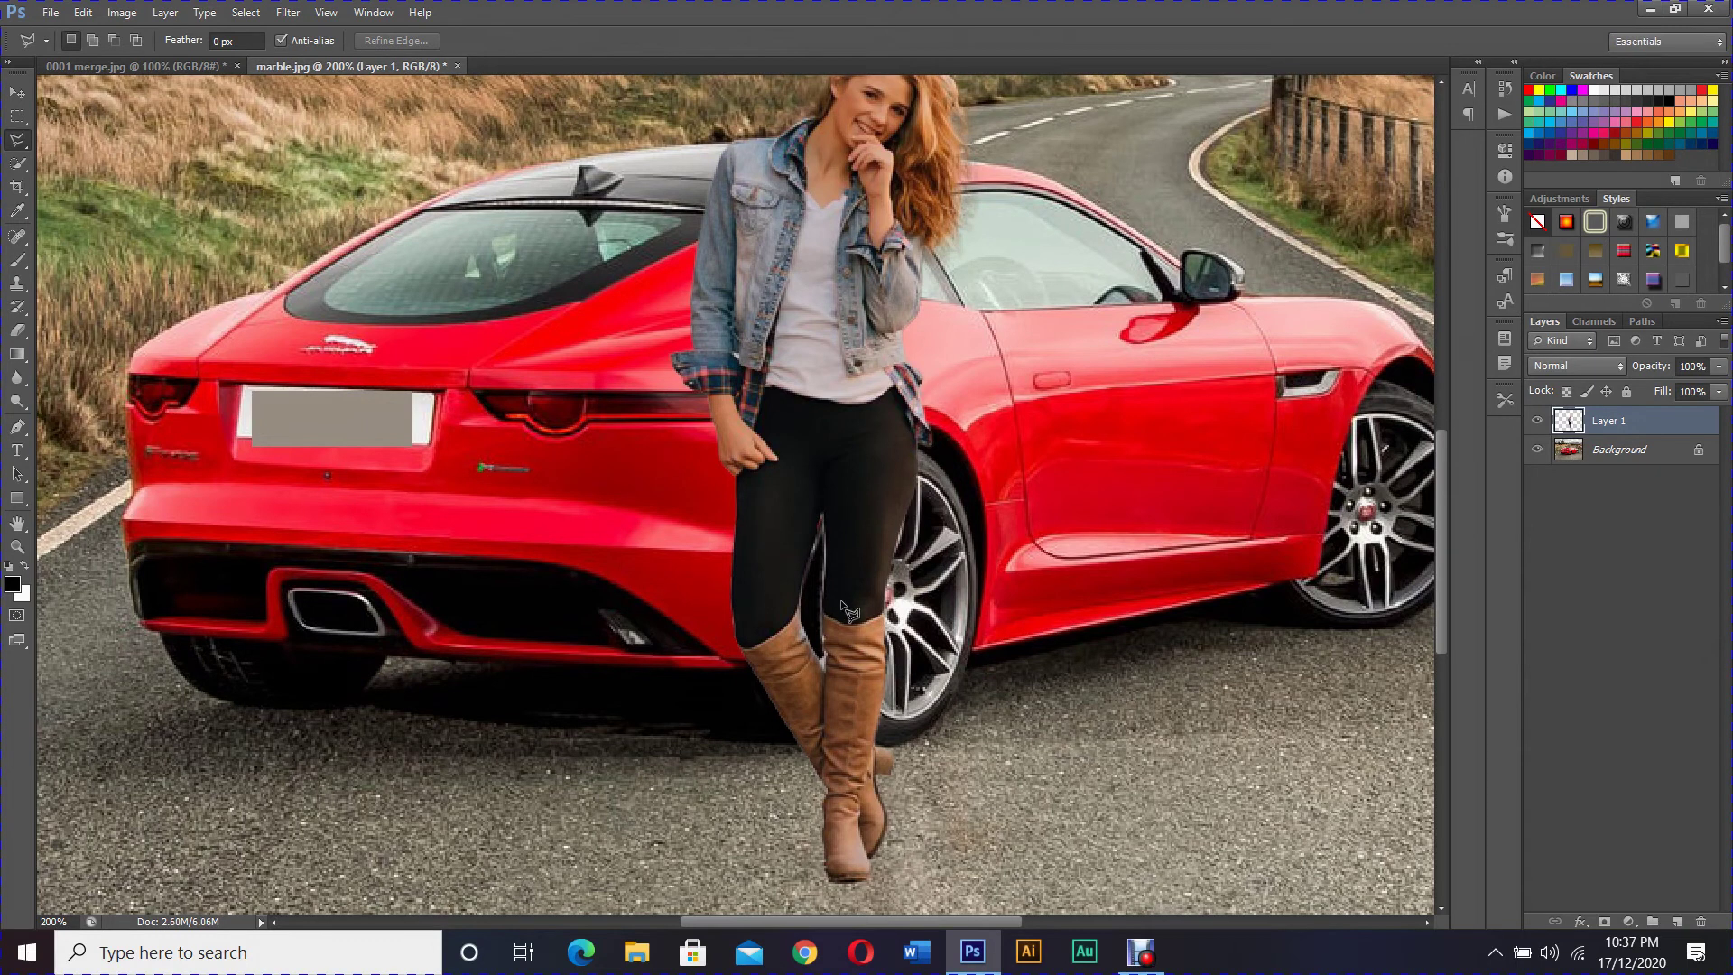
# At 400% zoom, select and delete the background between the legs, then deselect and zoom out.
pyautogui.hotkey('ctrl', '+')
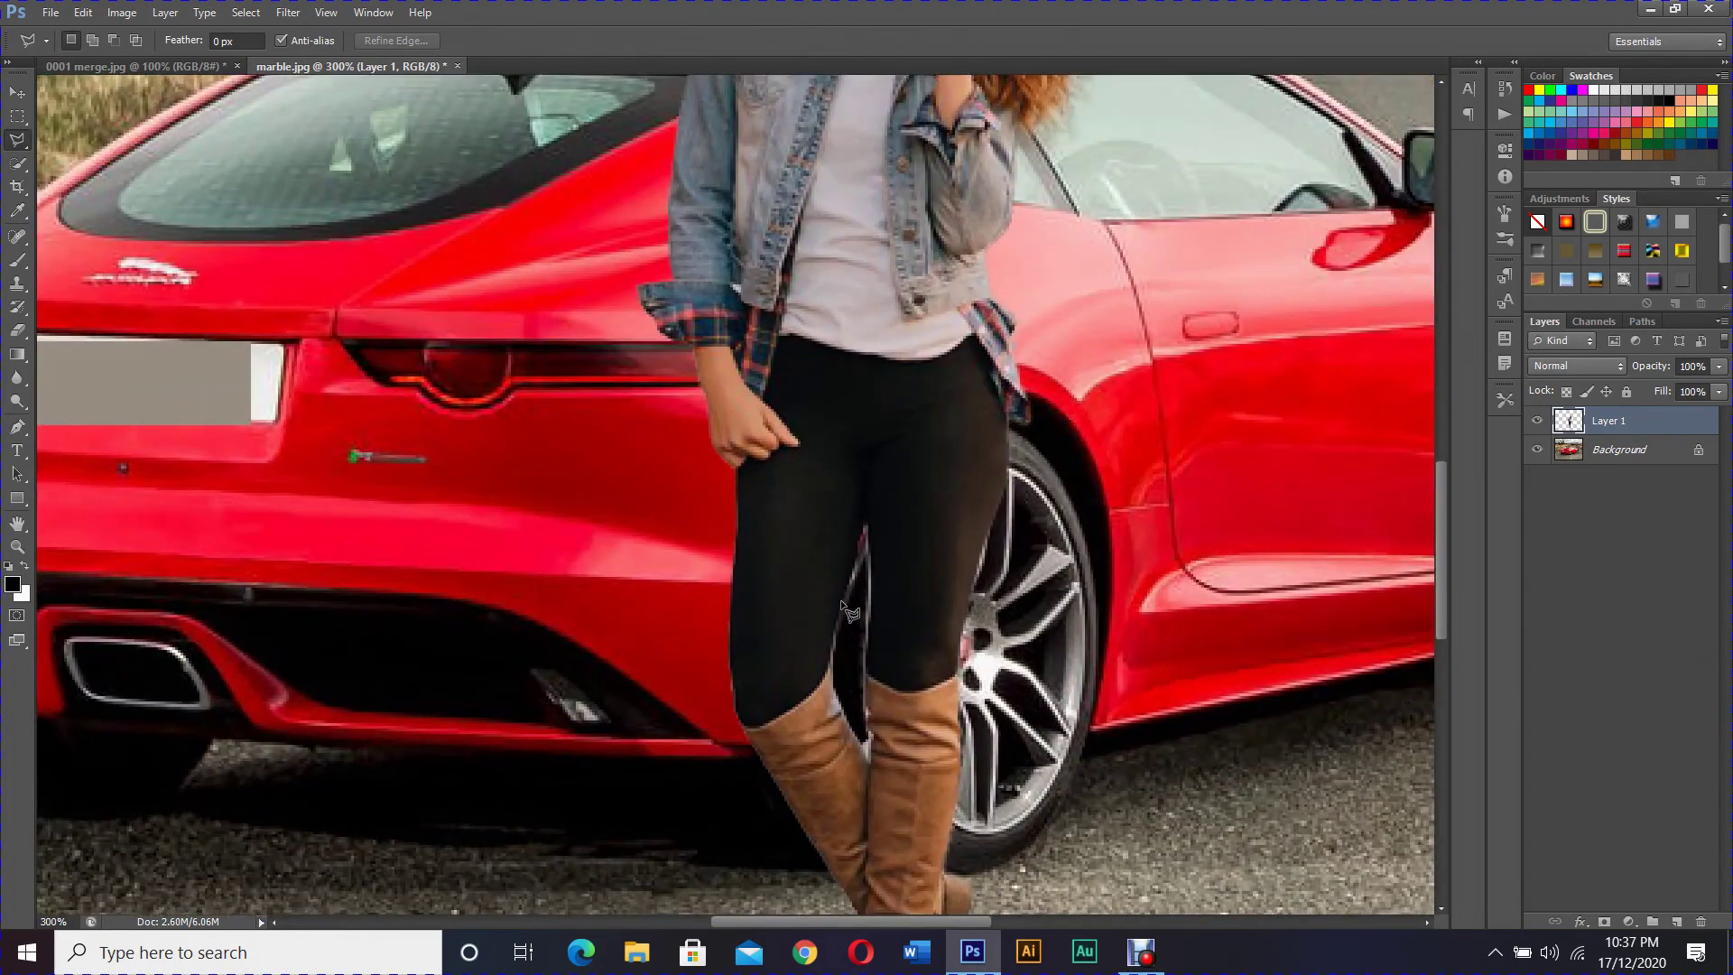
pyautogui.hotkey('ctrl', '+')
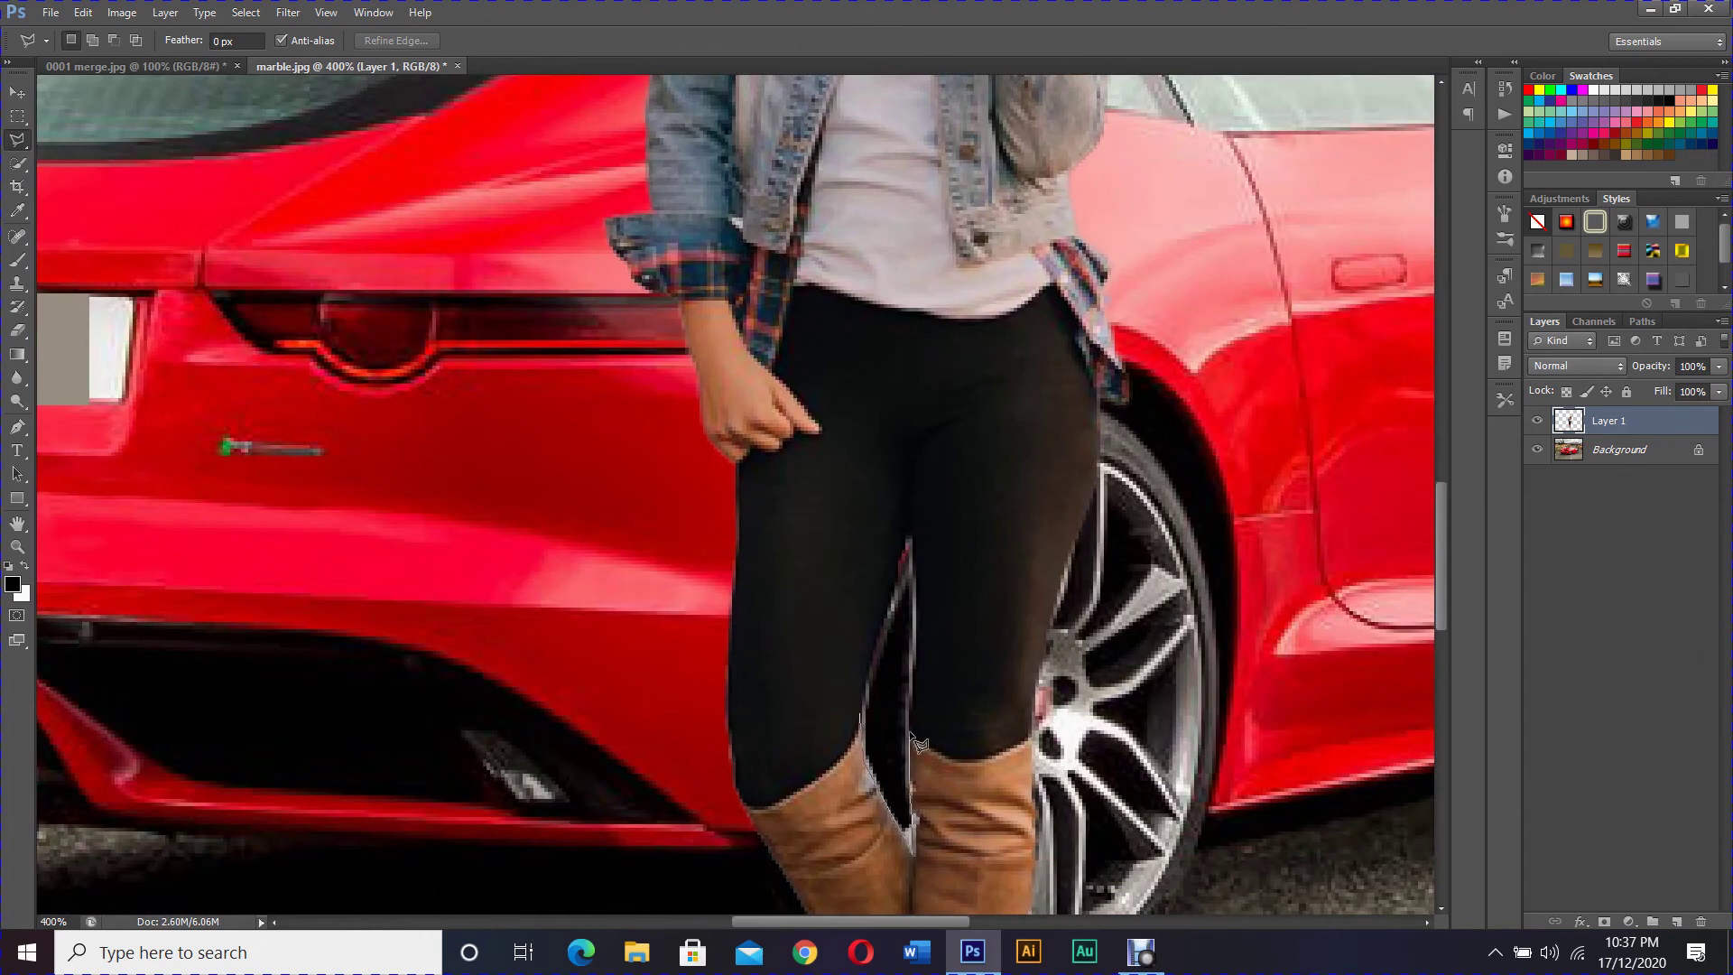
pyautogui.doubleClick(884, 731)
pyautogui.hotkey('ctrl', '-')
pyautogui.hotkey('ctrl', 'd')
pyautogui.hotkey('ctrl', '-')
pyautogui.hotkey('ctrl', '-')
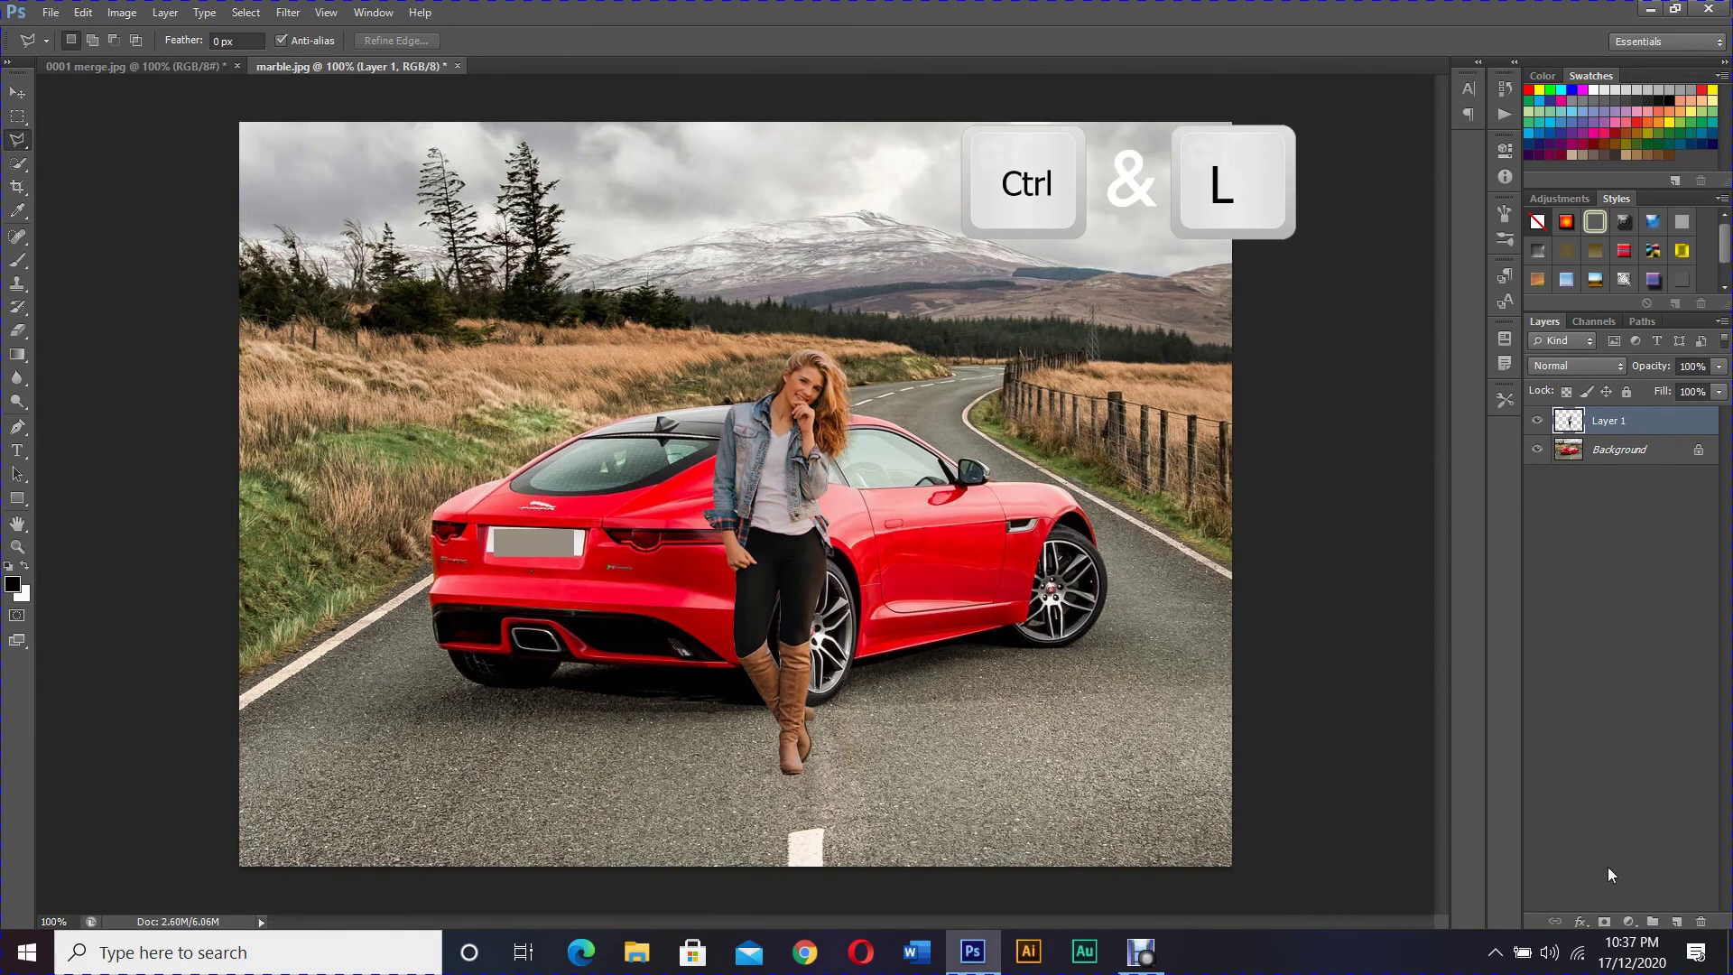
# Apply Levels to the woman's layer with input values 10, 1.21 and 233.
pyautogui.hotkey('ctrl', 'l')
pyautogui.moveTo(1116, 451); pyautogui.dragTo(1124, 451)
pyautogui.moveTo(1235, 451); pyautogui.dragTo(1211, 452)
pyautogui.moveTo(1346, 451); pyautogui.dragTo(1325, 451)
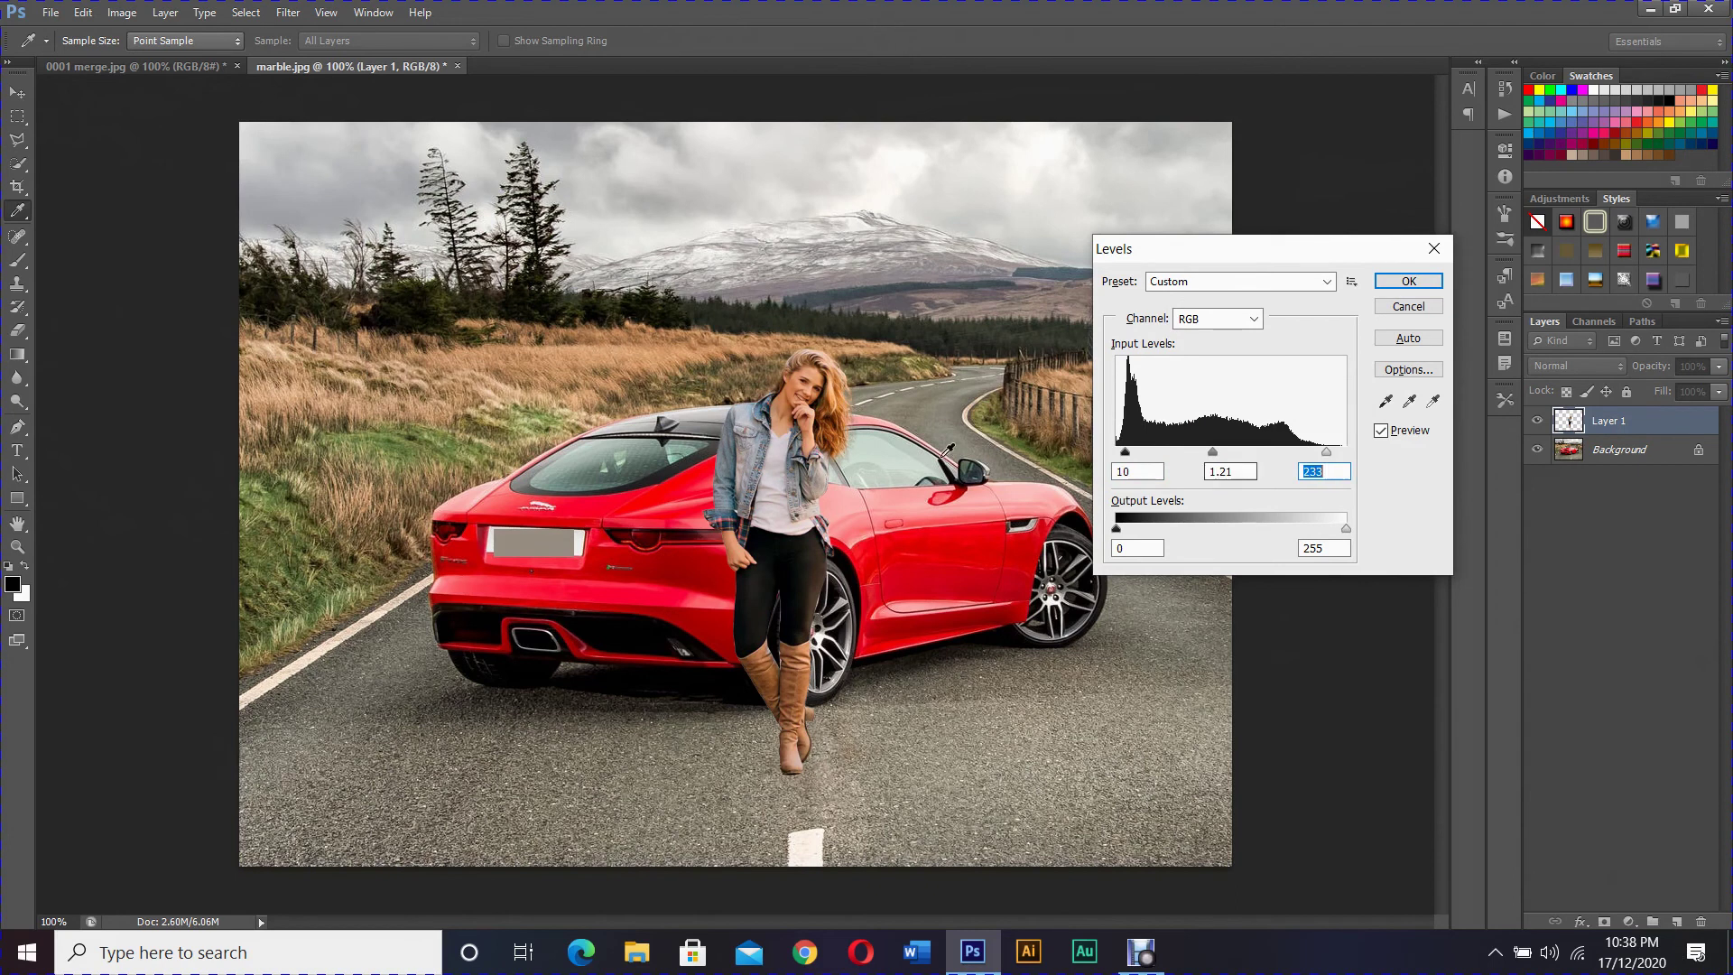
pyautogui.click(1408, 281)
pyautogui.press('l')
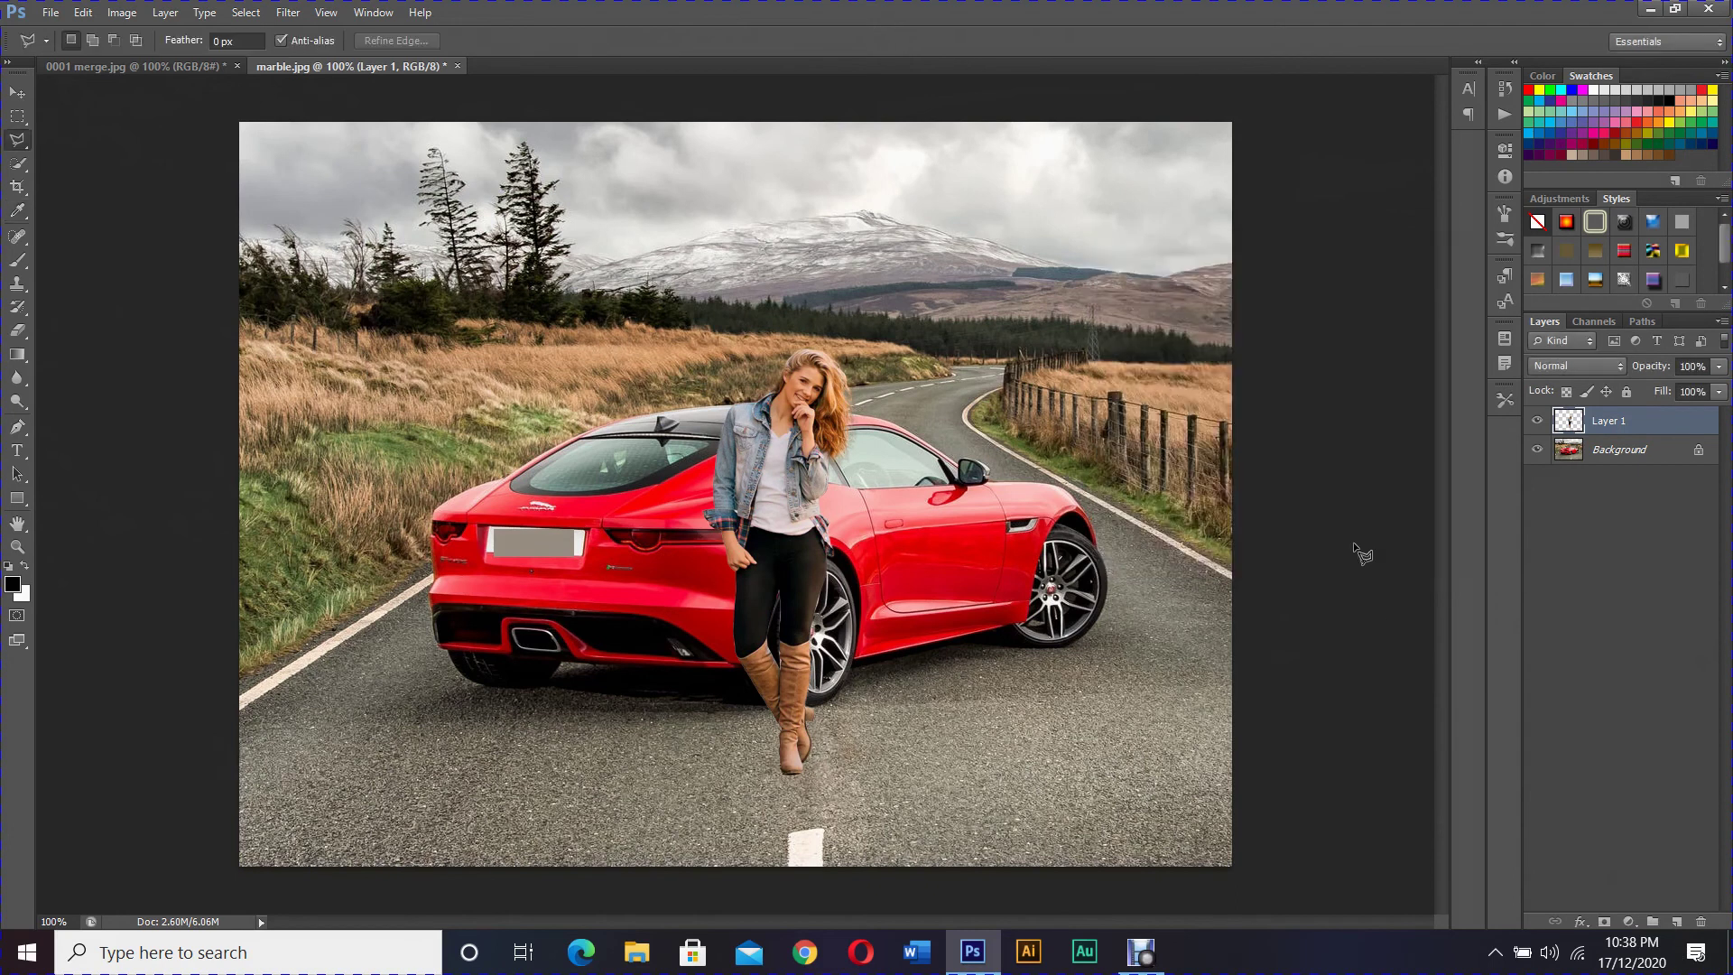
# Add a Brightness/Contrast adjustment layer with brightness 17 and contrast 28.
pyautogui.click(1629, 921)
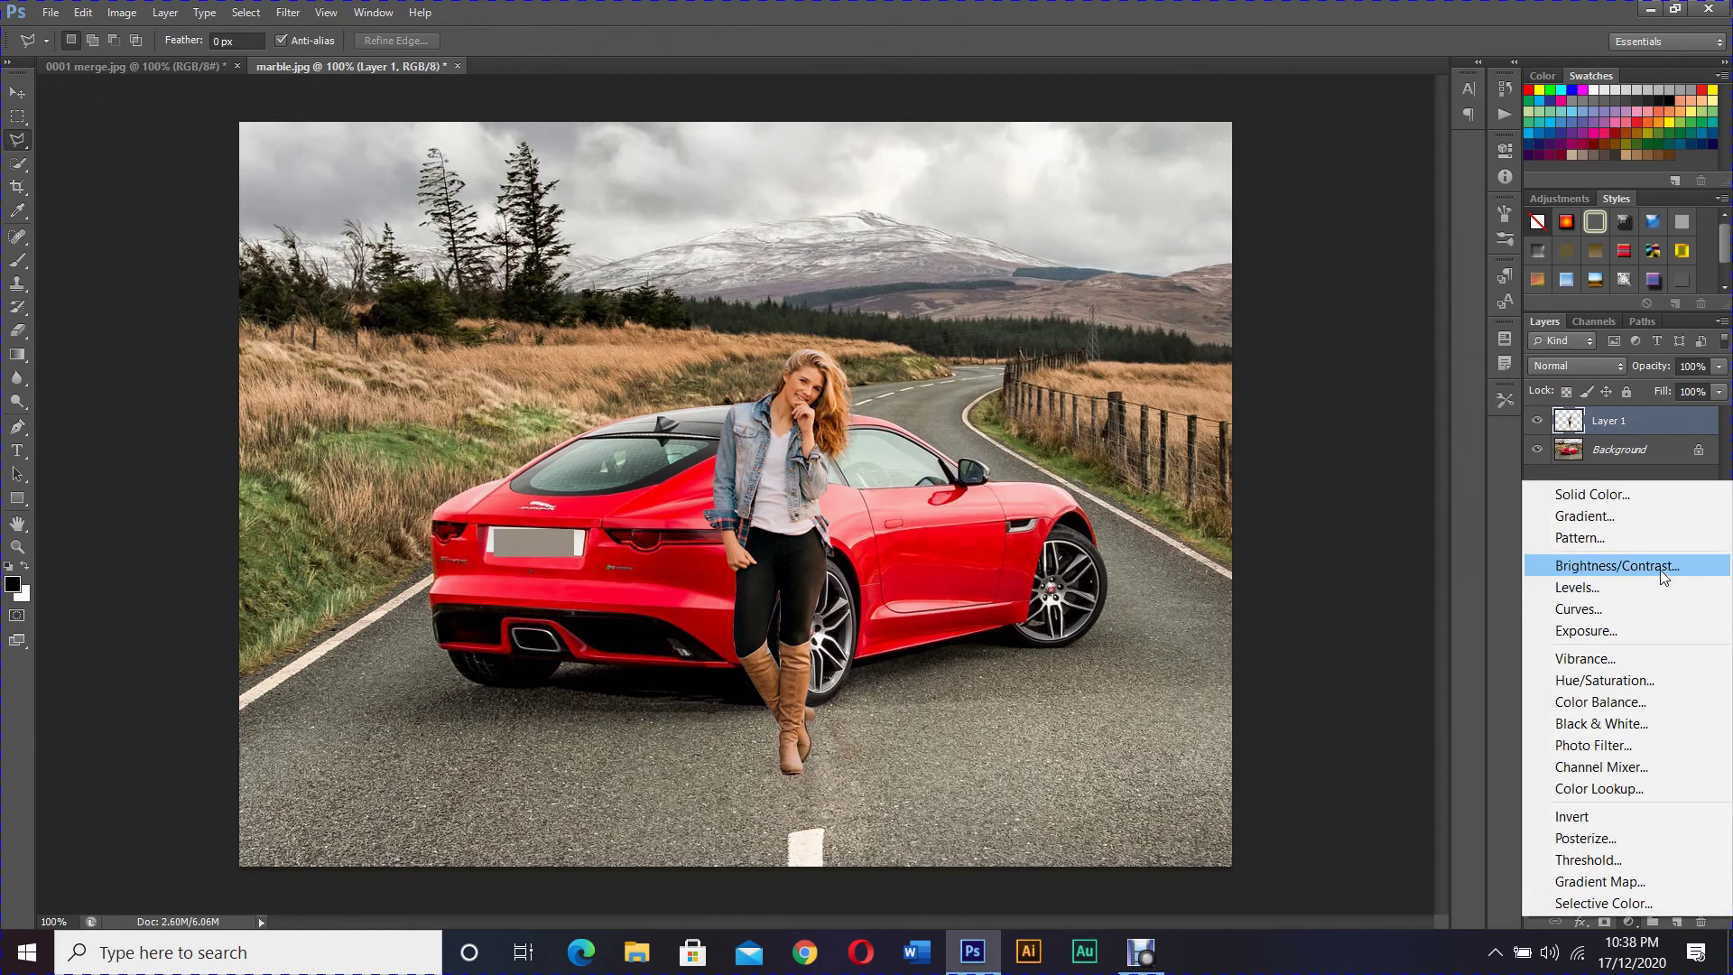
pyautogui.click(1615, 566)
pyautogui.moveTo(1350, 240); pyautogui.dragTo(1371, 285)
pyautogui.click(1450, 138)
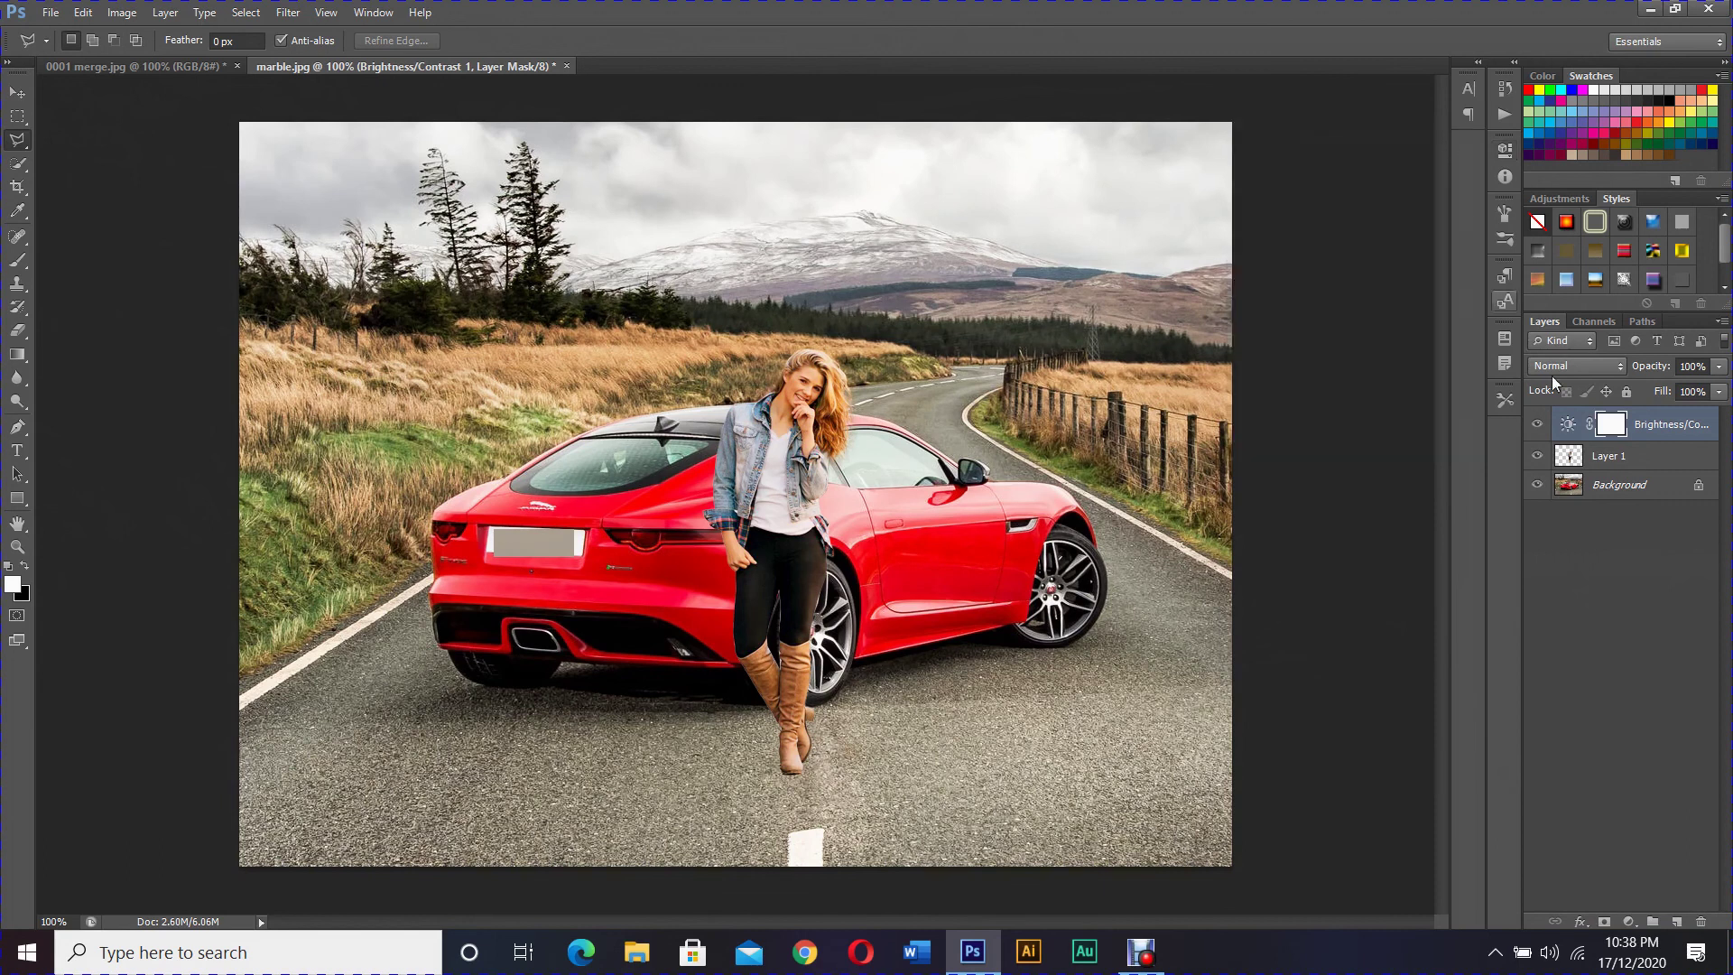
# Add a Hue/Saturation adjustment layer with Lightness raised to +13.
pyautogui.click(1629, 921)
pyautogui.click(1588, 688)
pyautogui.moveTo(1350, 340); pyautogui.dragTo(1366, 339)
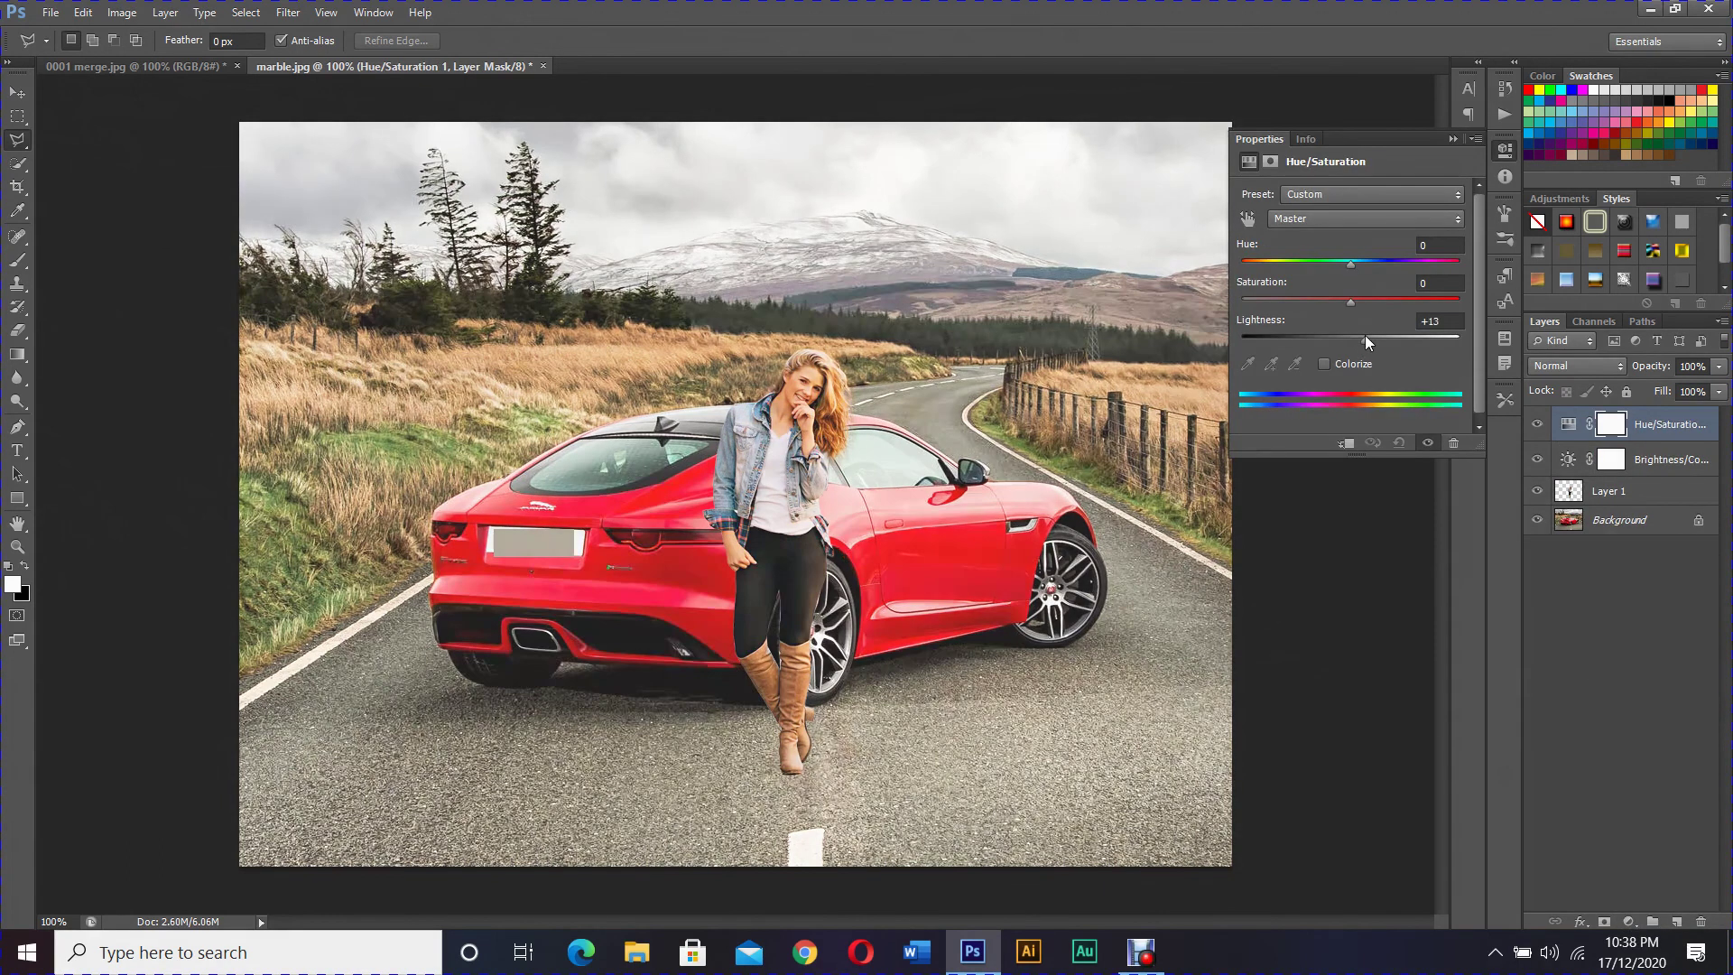